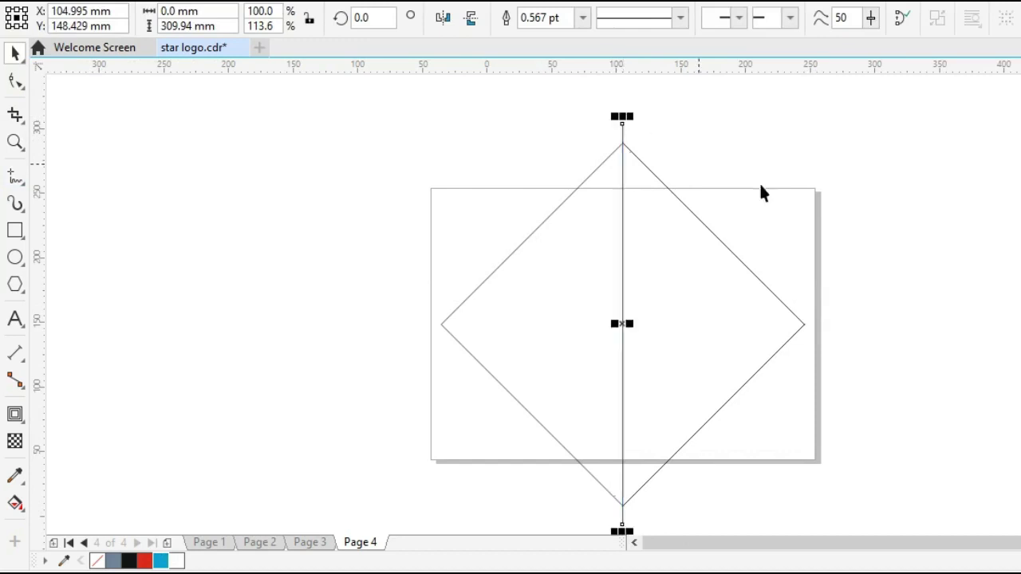
Add a one-step inside contour to the large diamond with a 40 mm offset.
click(414, 358)
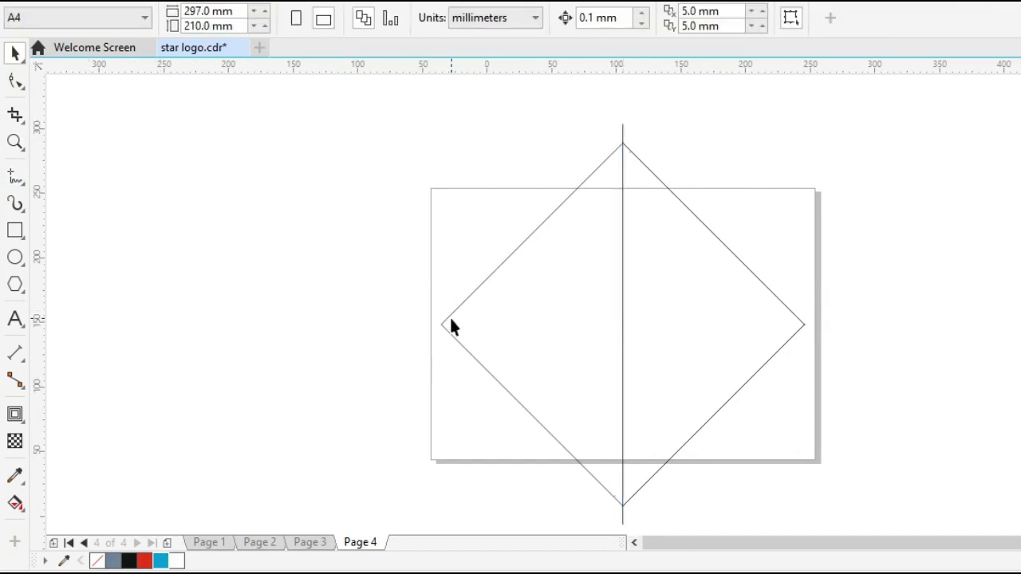
click(442, 324)
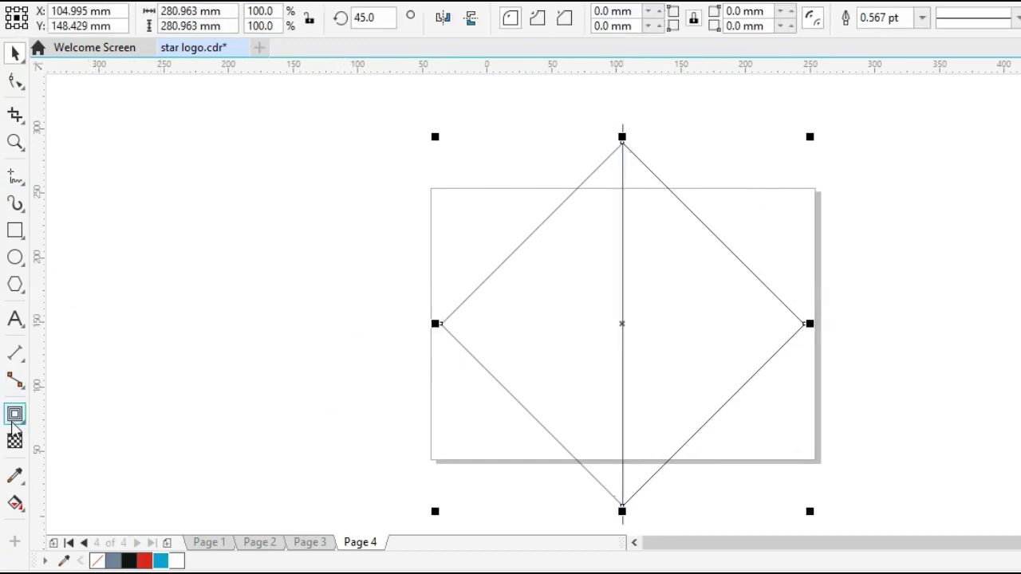
click(14, 415)
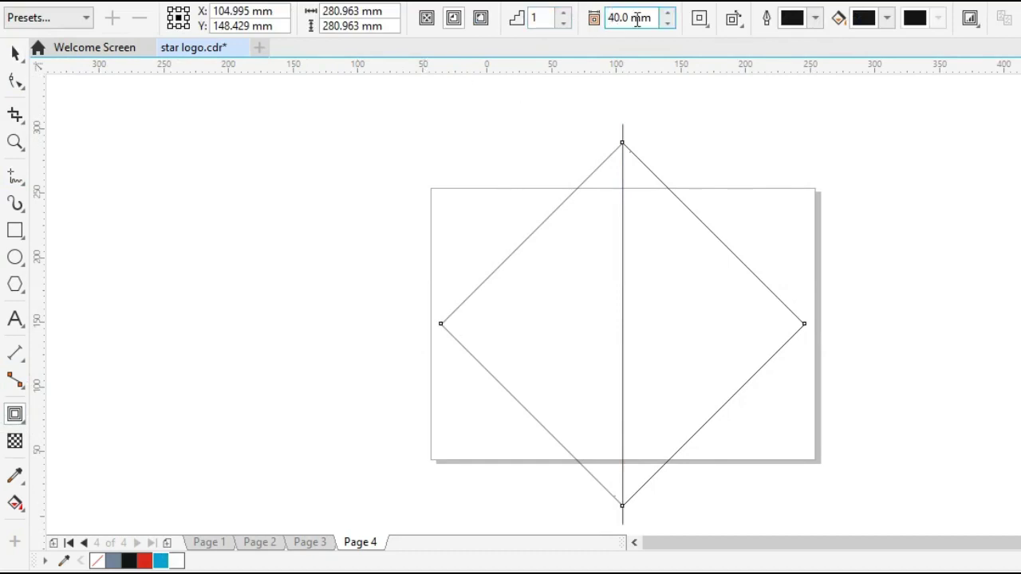
click(564, 15)
click(564, 23)
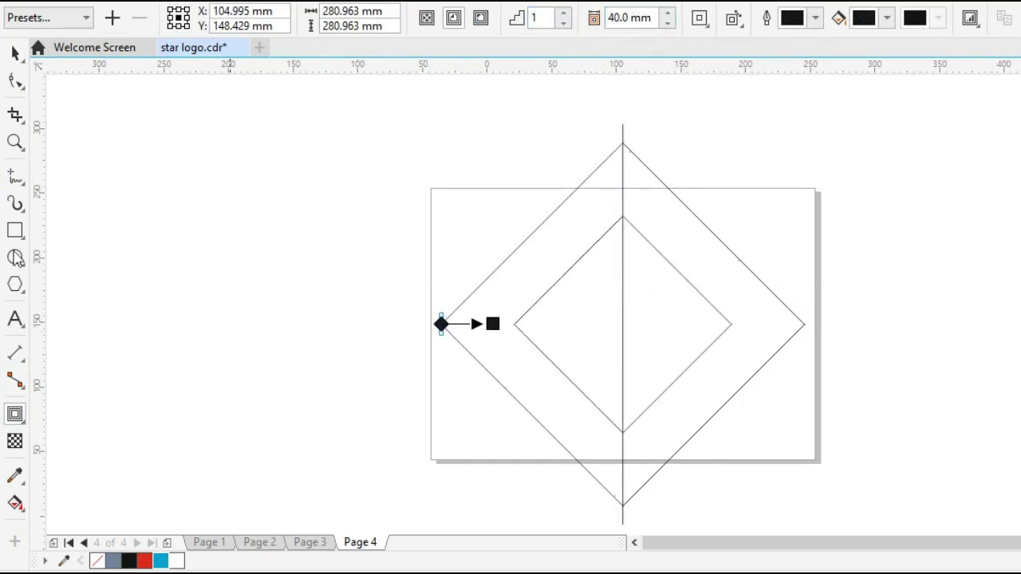
click(14, 52)
click(155, 226)
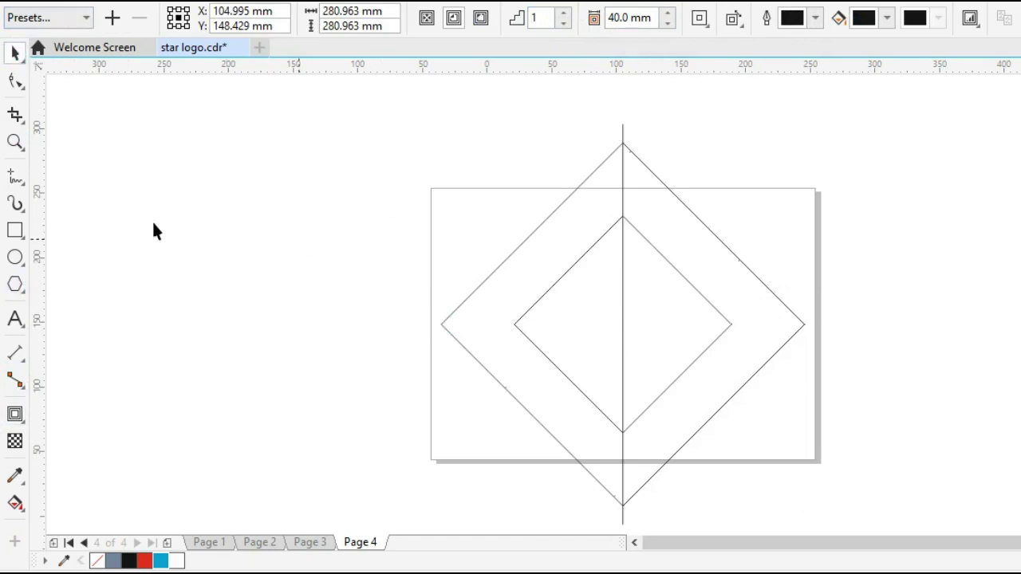
Draw two diagonal freehand lines that extend the inner diamond's left-hand edges past the outer diamond, crossing at its left corner.
click(16, 179)
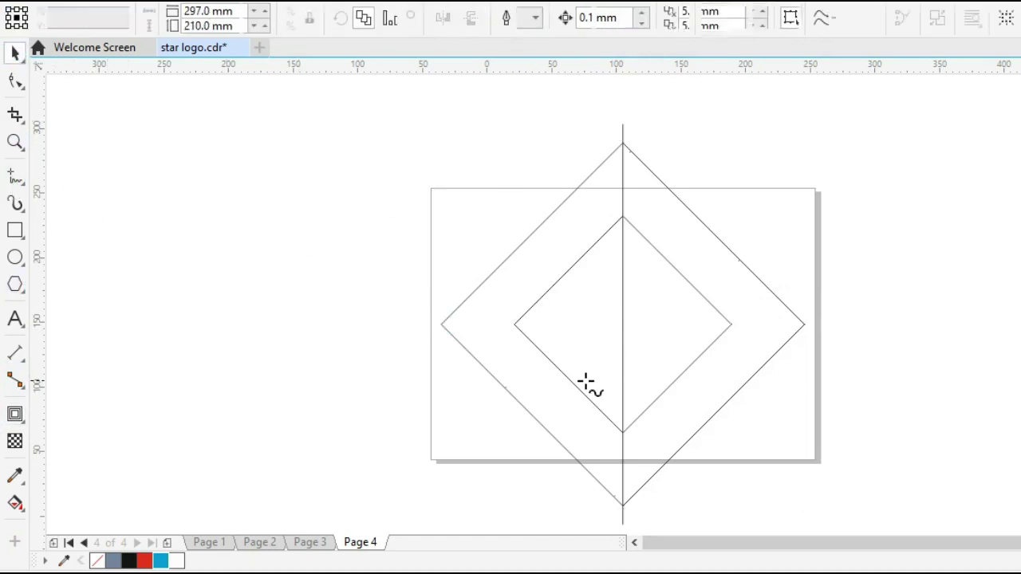
click(548, 357)
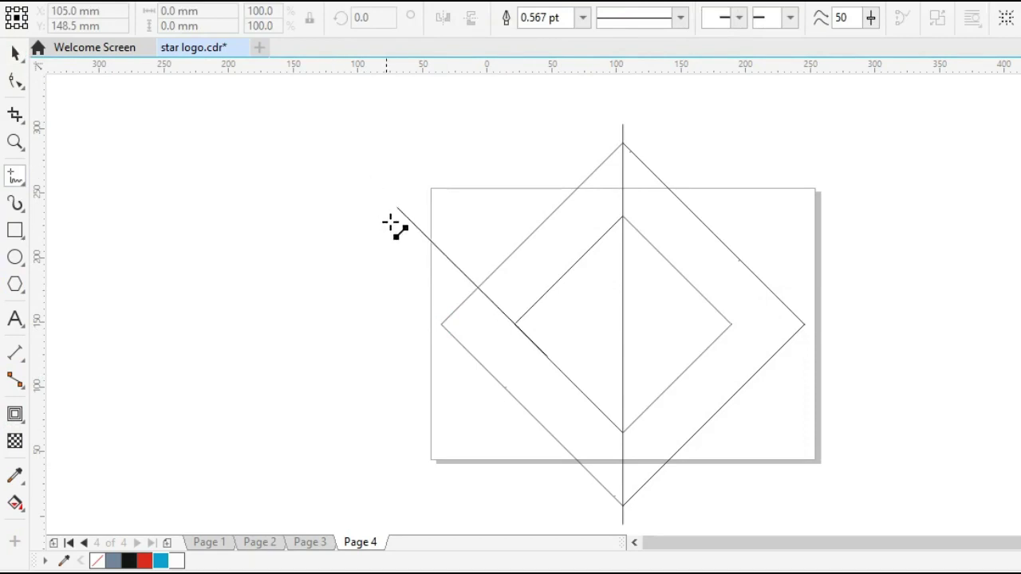
click(414, 225)
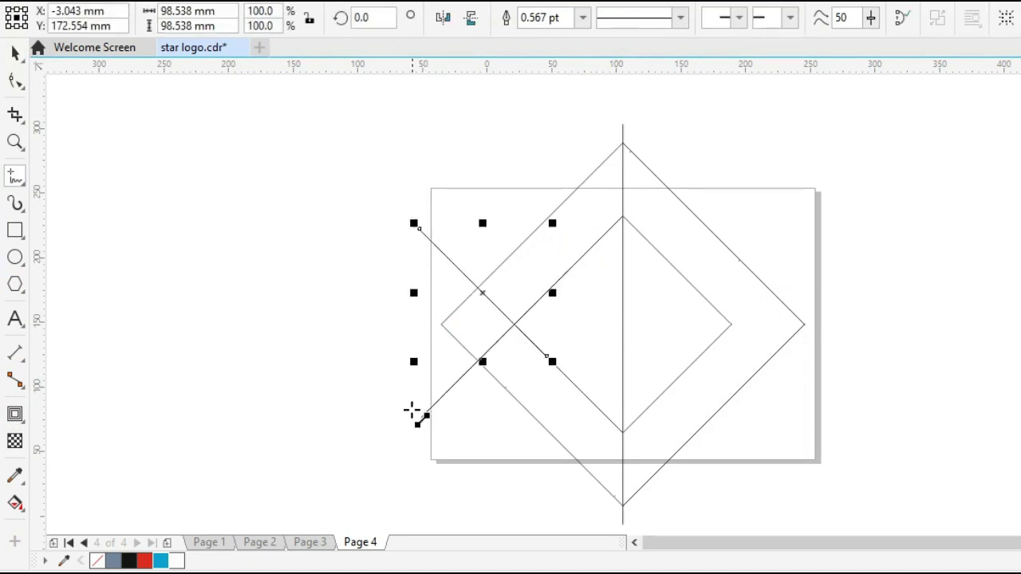
click(420, 418)
click(568, 270)
Draw a vertical line about 155 mm long through the two left crossings on the outer diamond, and group all the construction lines.
click(477, 286)
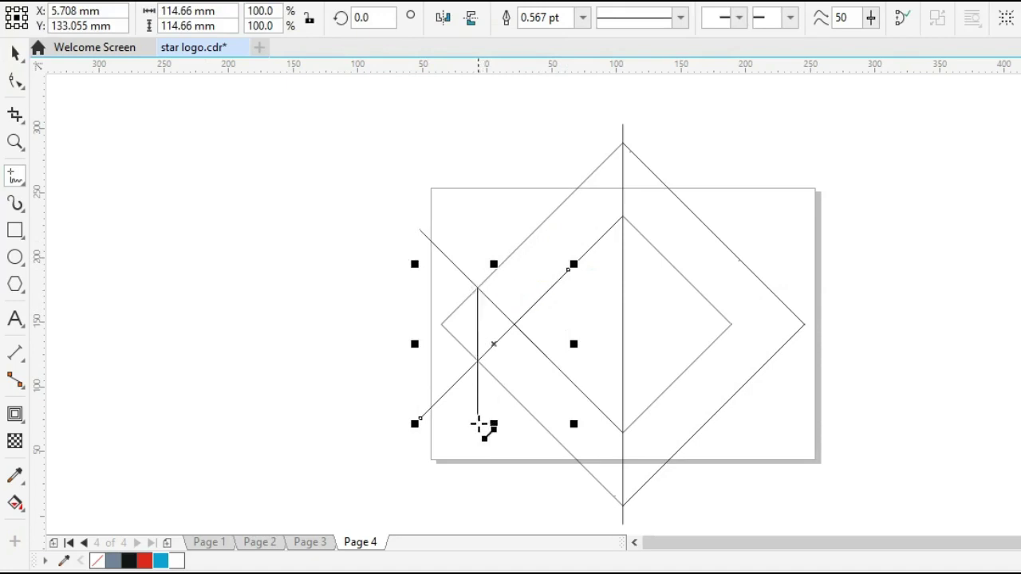
click(478, 413)
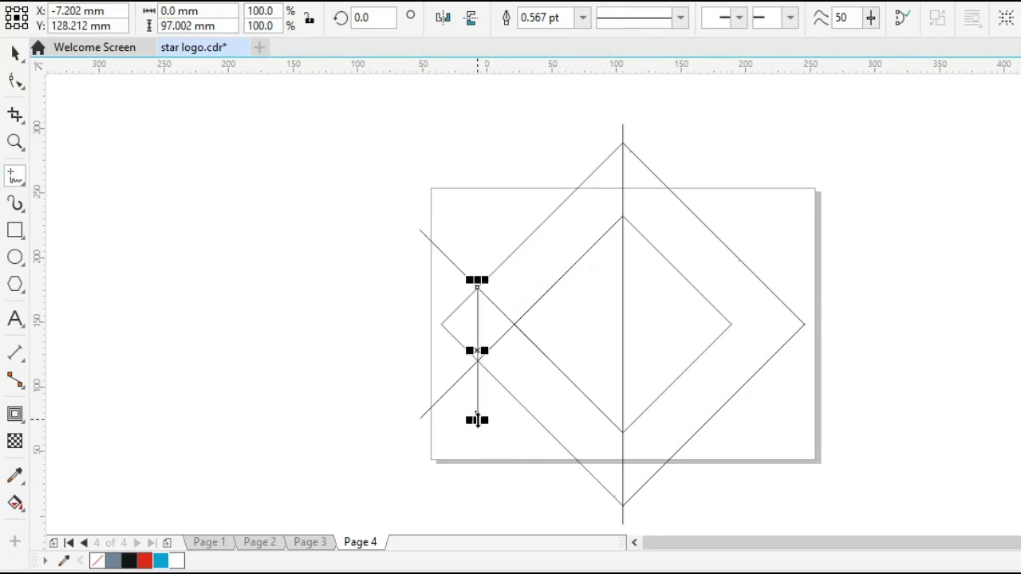
drag(477, 420, 479, 459)
key(space)
click(315, 365)
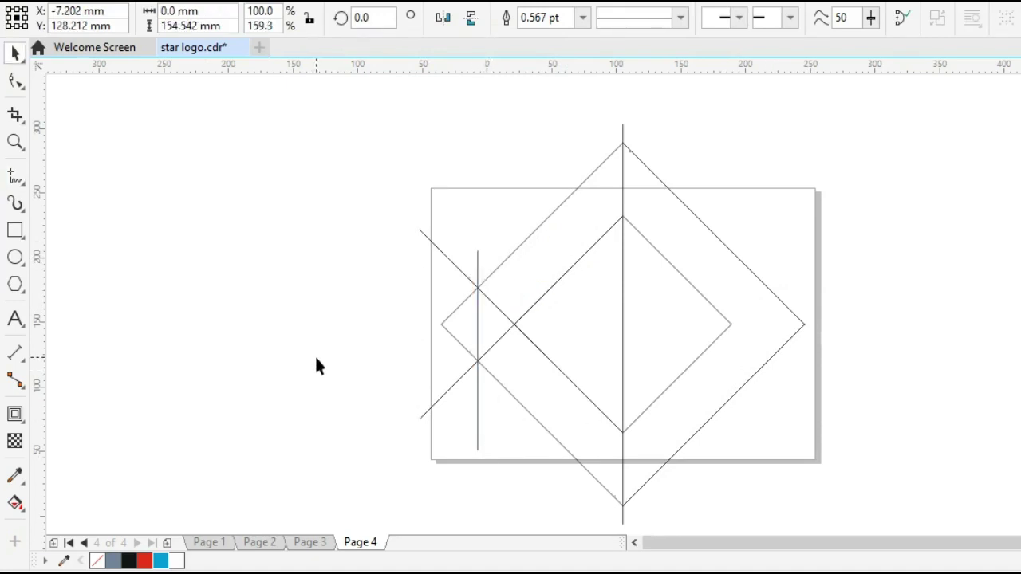
key(ctrl+a)
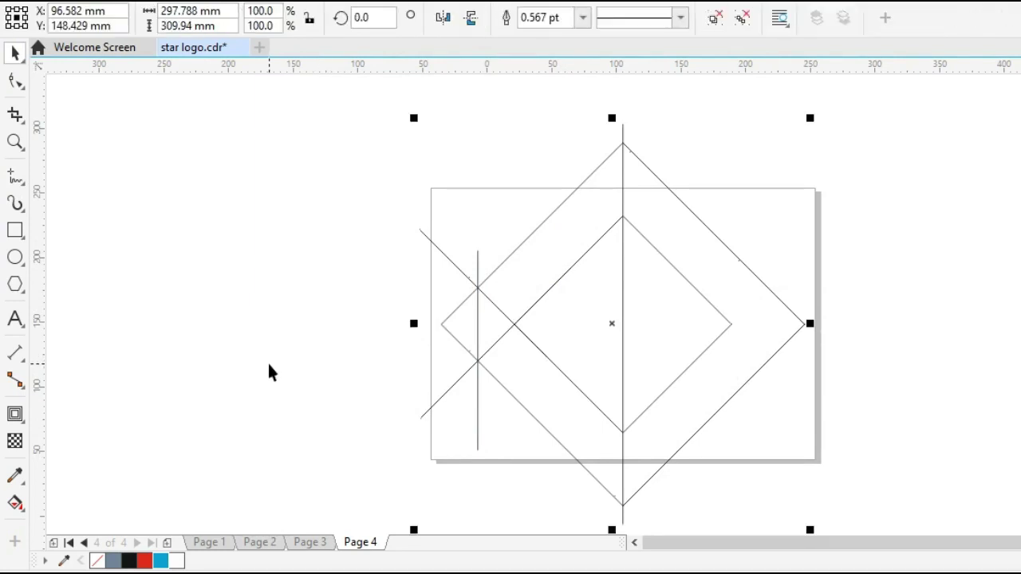
click(269, 371)
Fill the left triangle and the upper and lower left bands between the diamonds with blue-grey using Smart Fill.
key(z)
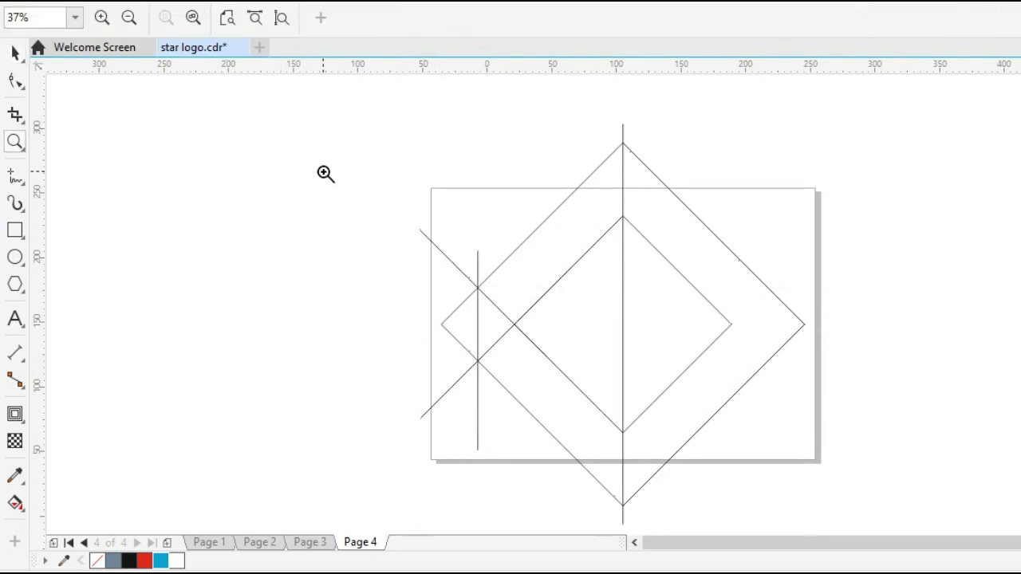
drag(324, 173, 848, 474)
key(space)
key(h)
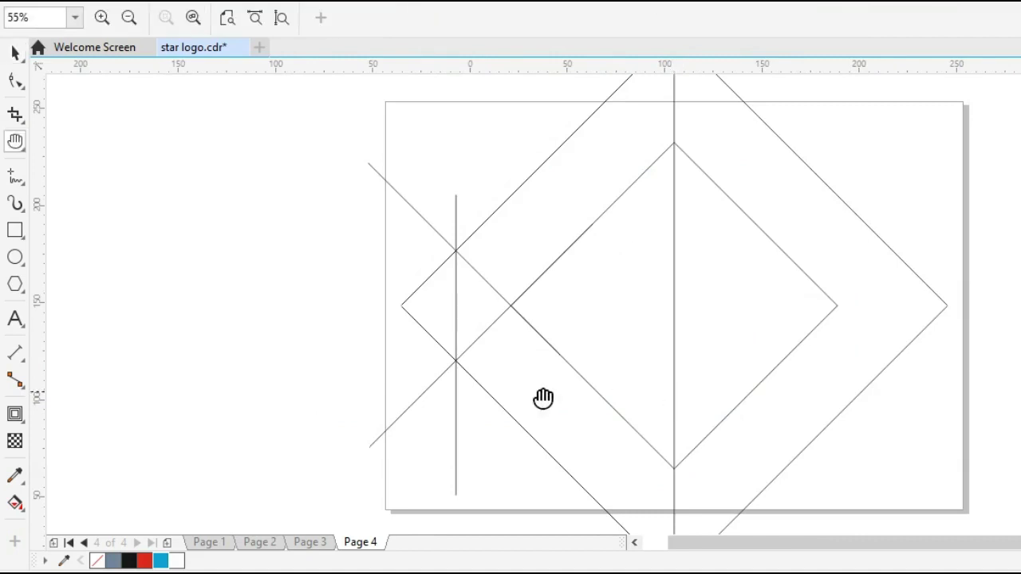
drag(543, 398, 506, 394)
key(space)
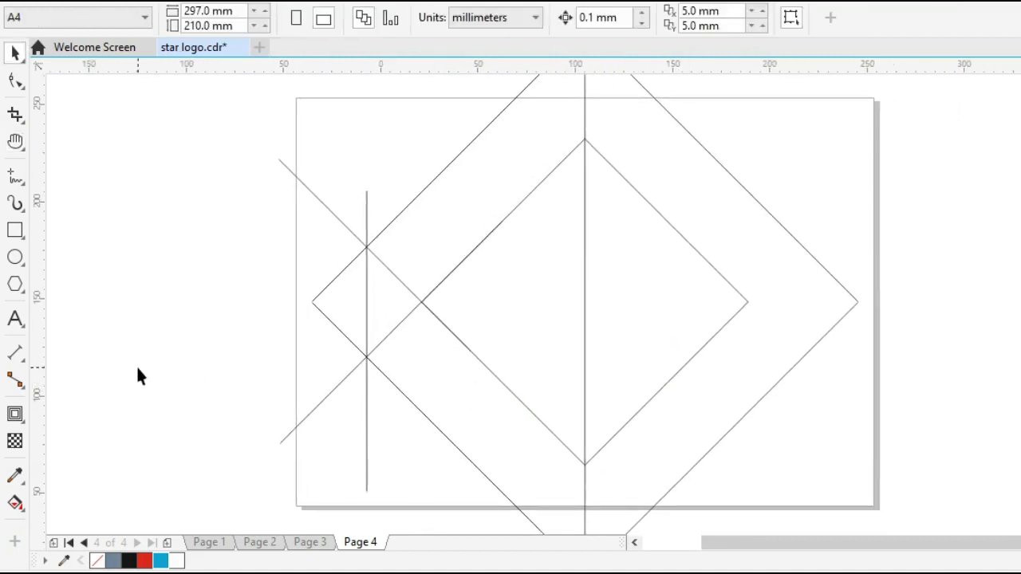
click(19, 508)
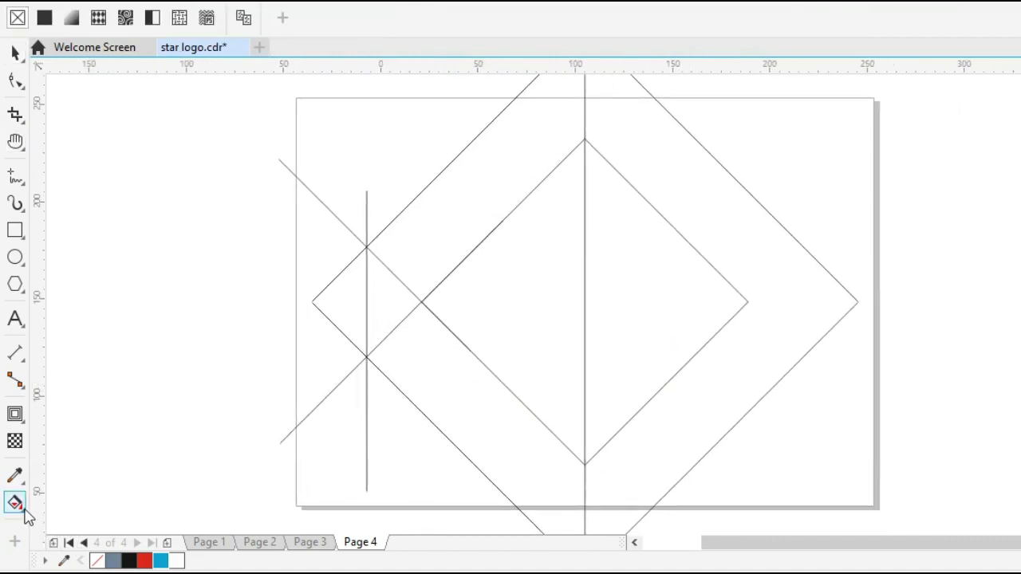
click(21, 508)
click(80, 522)
click(398, 305)
click(420, 241)
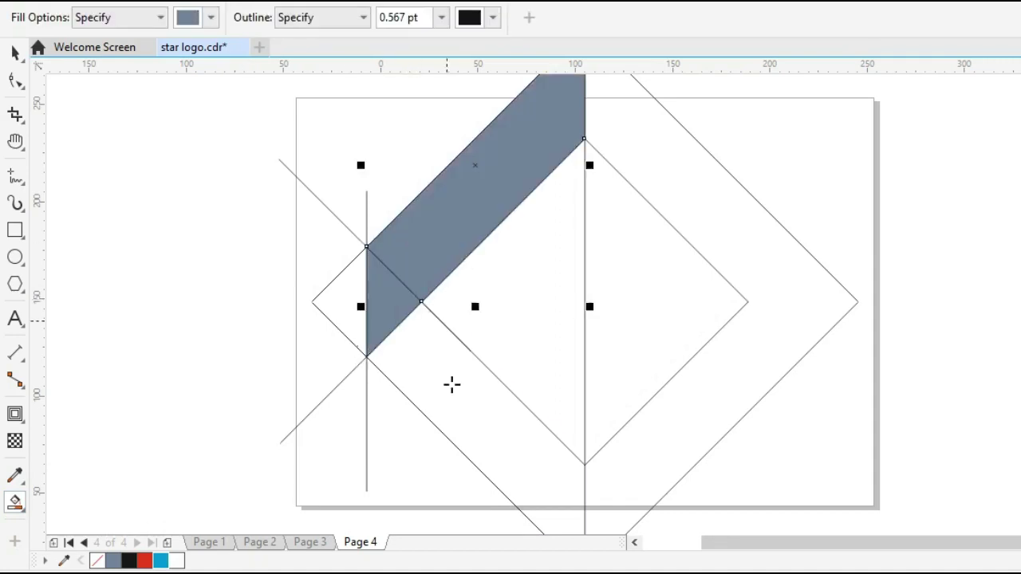
click(452, 383)
key(space)
Delete the grouped construction lines, leaving only the filled shapes.
click(331, 310)
click(331, 309)
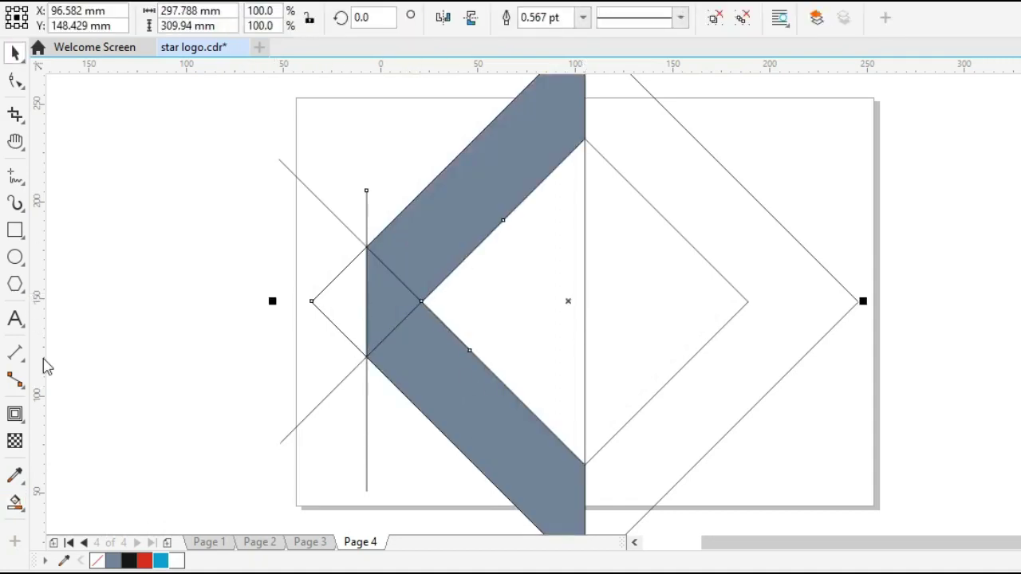
key(Delete)
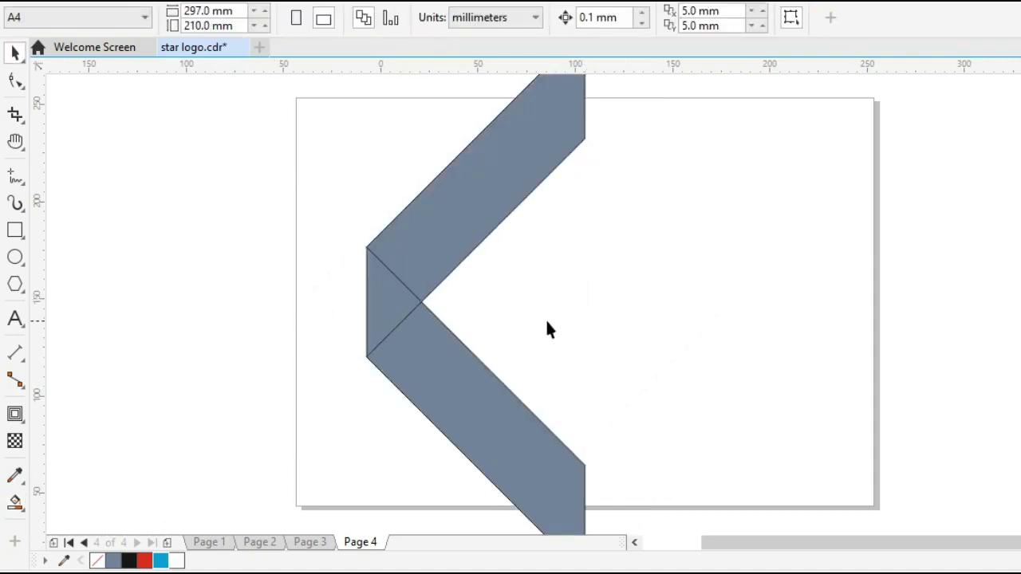
Weld the left triangle to the upper band.
click(403, 307)
shift+click(461, 216)
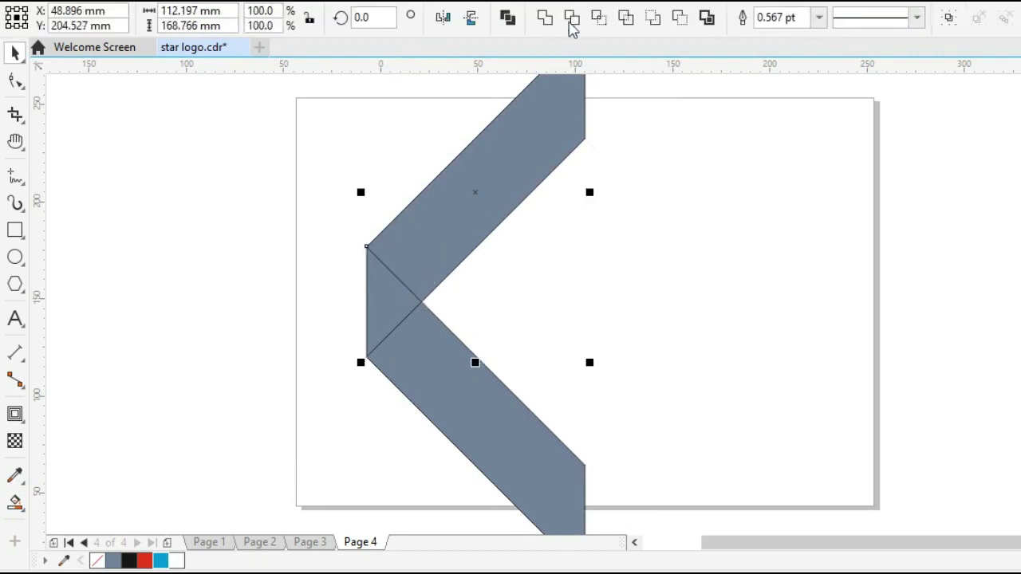
click(545, 22)
click(778, 307)
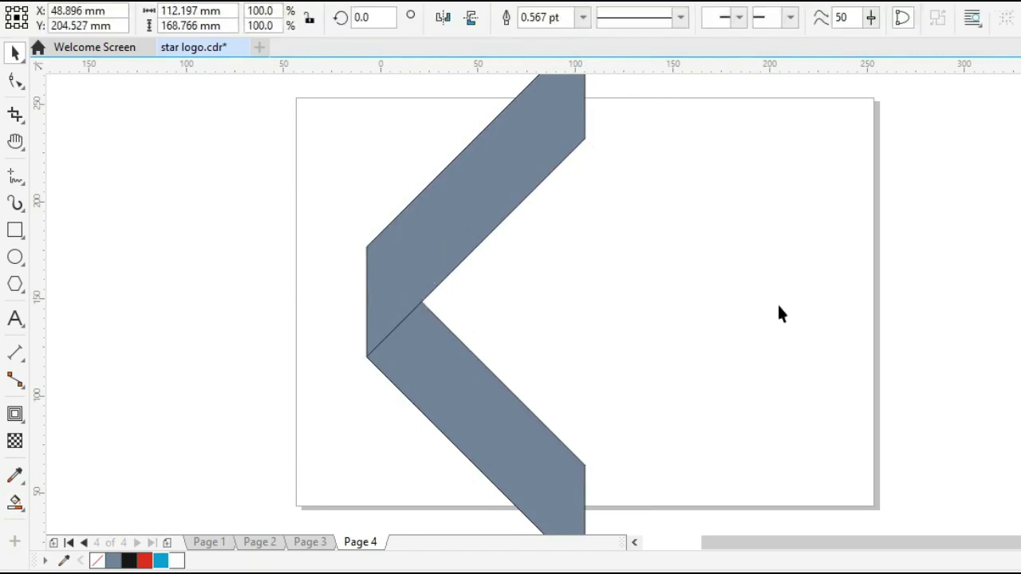
Mirror a copy of both bands horizontally and position it overlapping the original, about 157.5 mm wide overall.
key(z)
right_click(602, 312)
key(space)
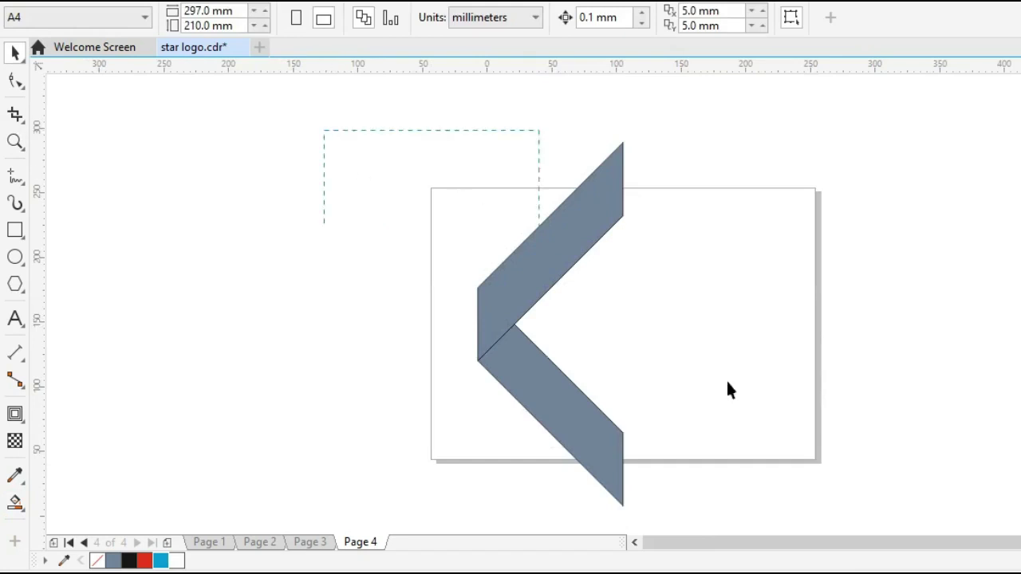
drag(728, 390, 865, 538)
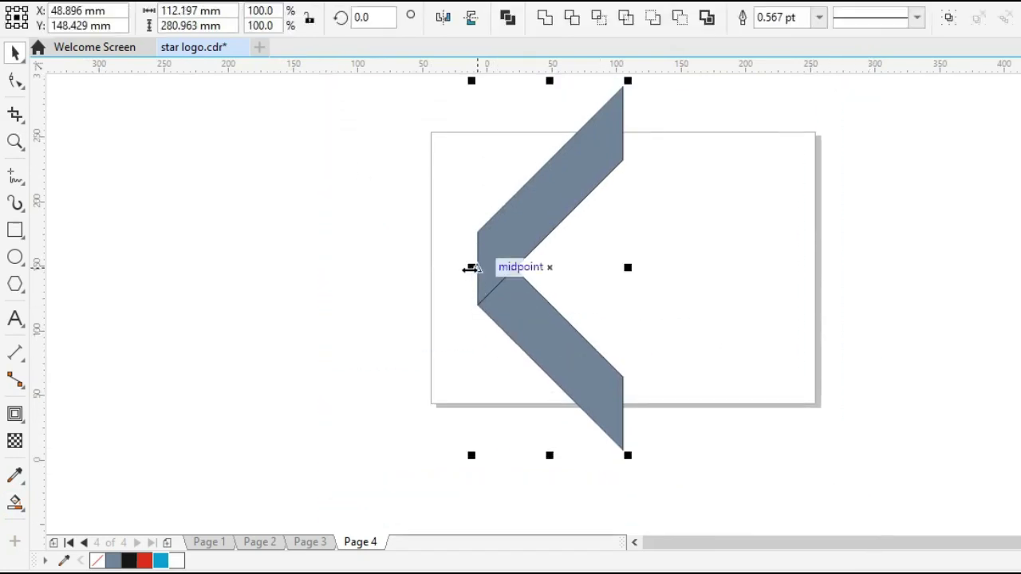
drag(472, 268, 693, 293)
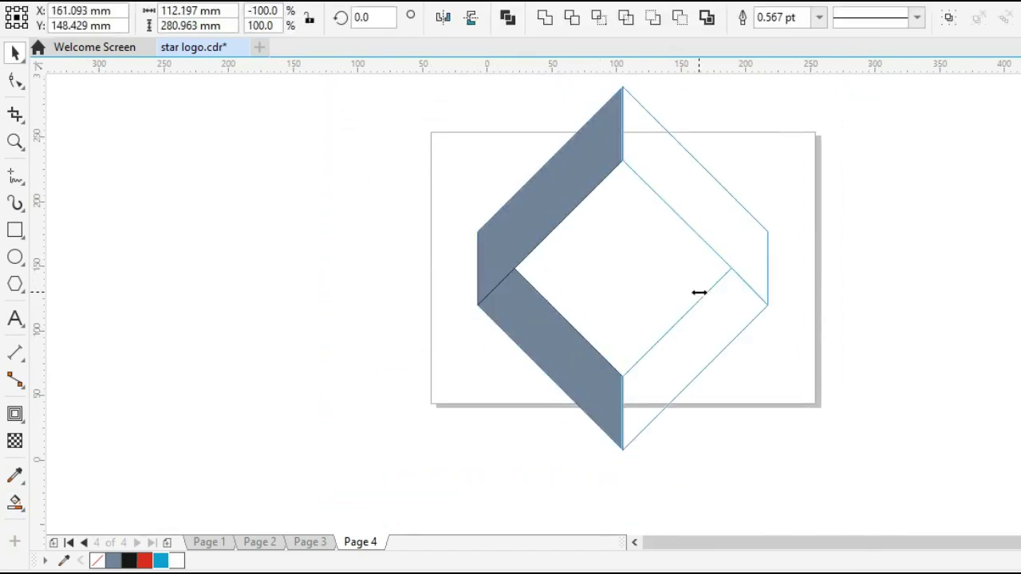
drag(698, 290, 646, 270)
click(776, 385)
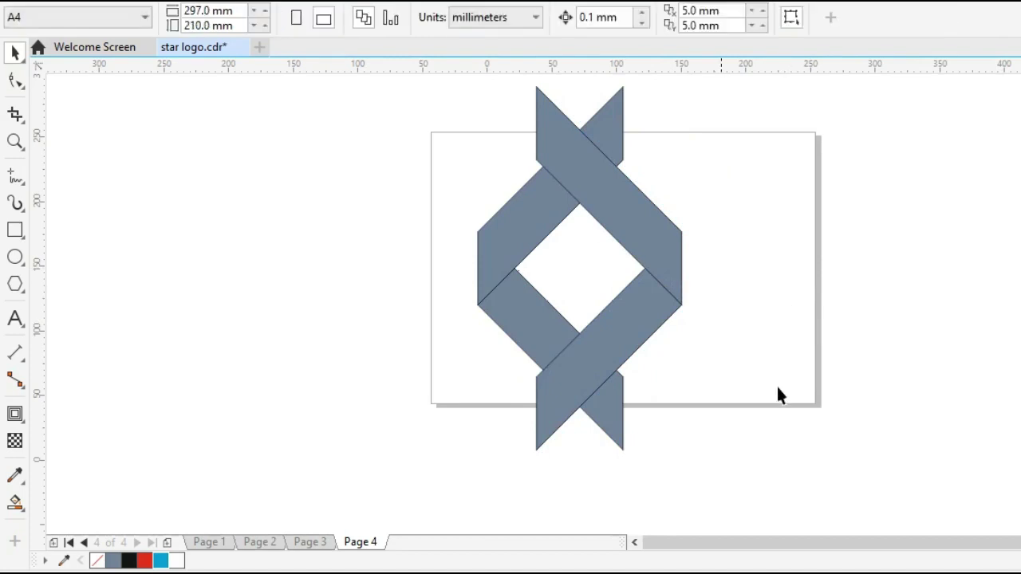
Remove the fill from all the band shapes so only their outlines remain.
key(ctrl+a)
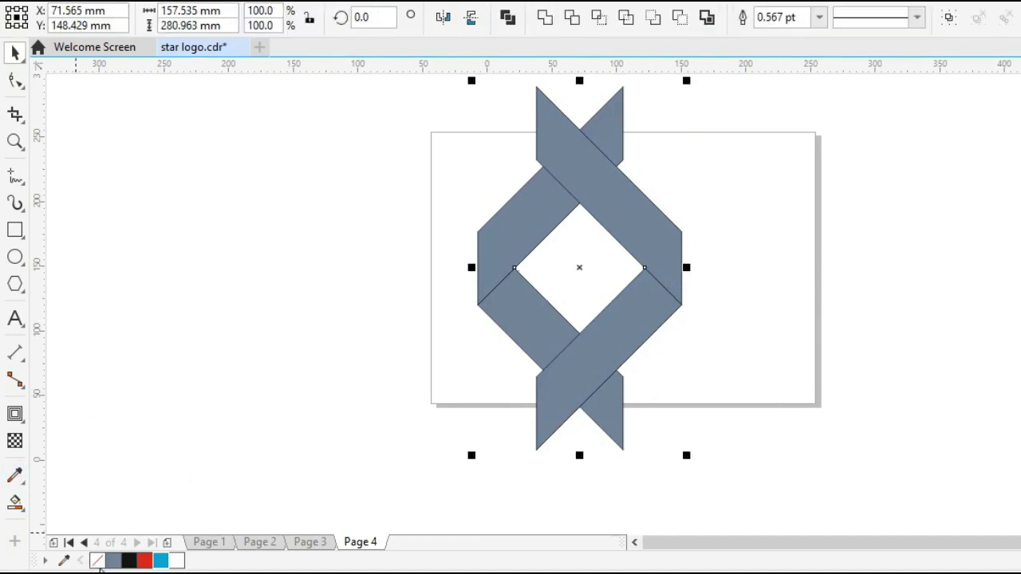
click(97, 562)
click(804, 287)
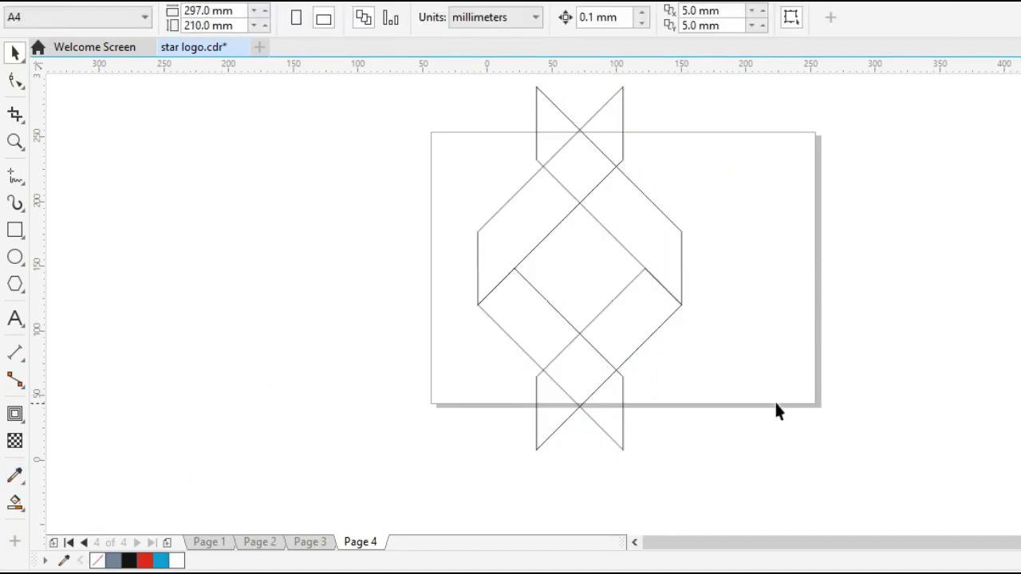
Fill every region of the overlapping bands, except the central square, with blue-grey using Smart Fill.
drag(410, 378, 360, 402)
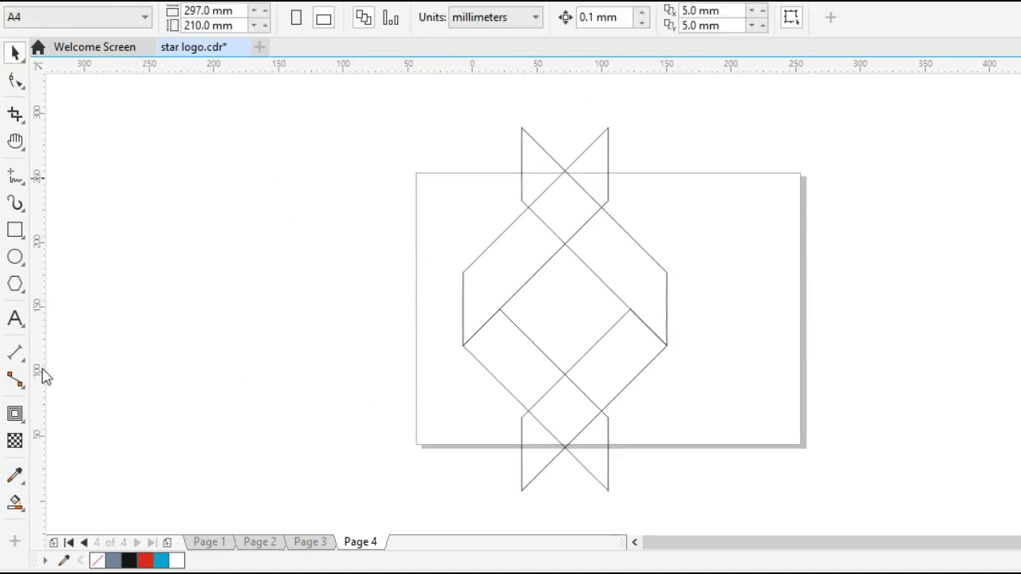
click(16, 504)
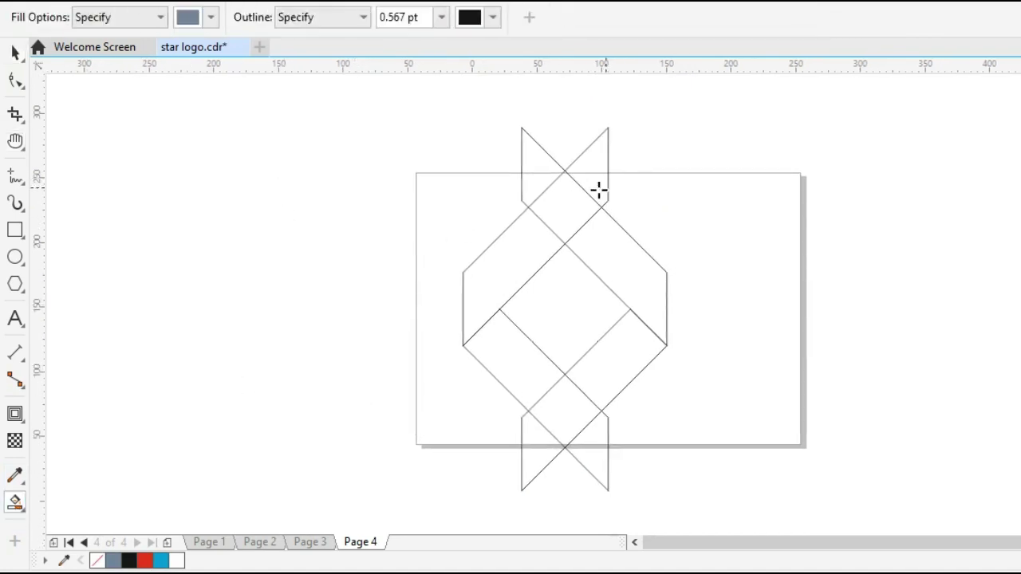
click(522, 254)
click(565, 200)
click(596, 166)
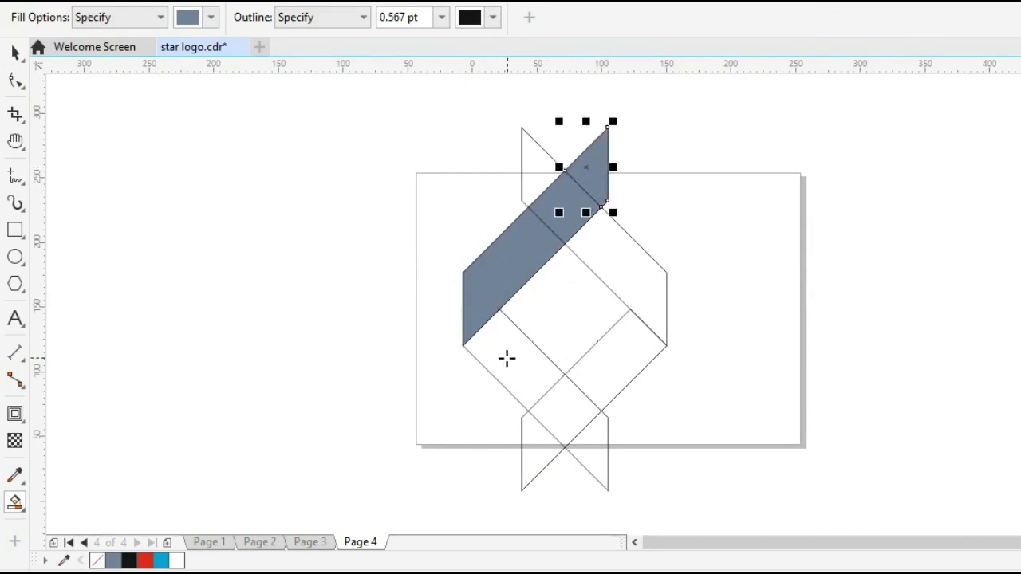
click(506, 359)
click(566, 410)
click(588, 449)
click(619, 360)
click(596, 244)
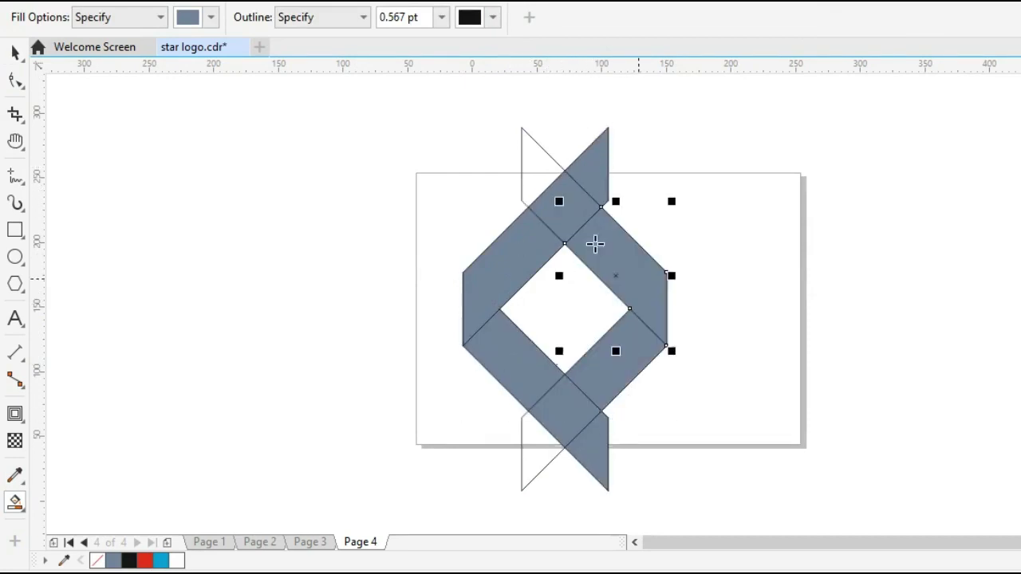
click(532, 174)
click(539, 450)
key(space)
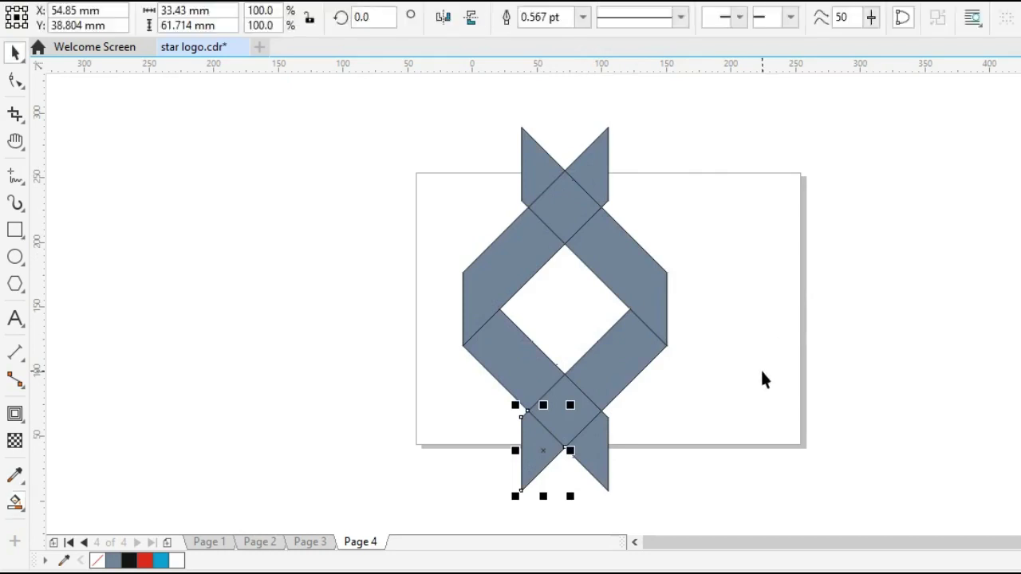
click(761, 369)
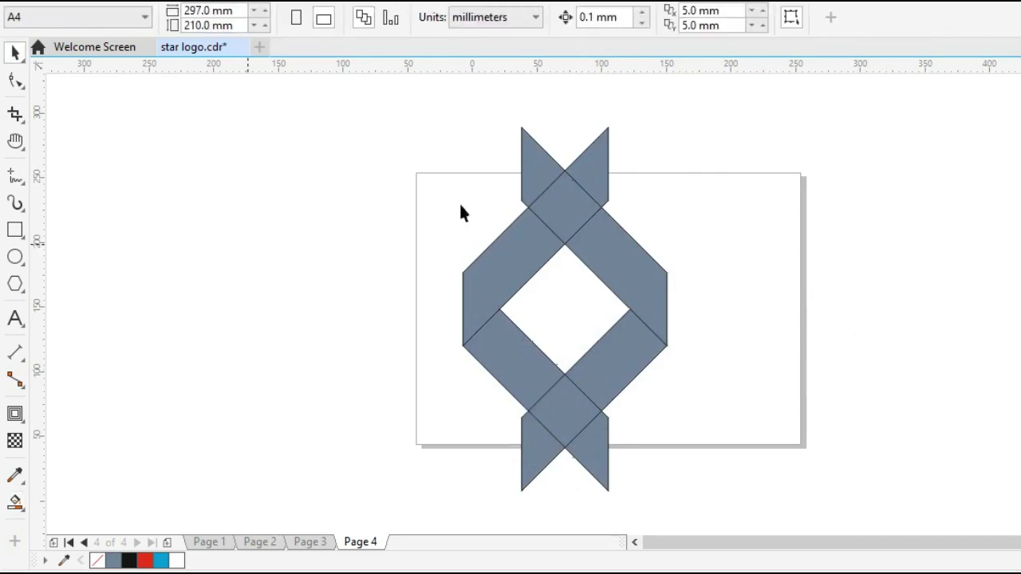
Weld the upper-left band, the top crossing square and the upper-right tip into one continuous strip.
click(533, 241)
shift+click(565, 209)
shift+click(594, 166)
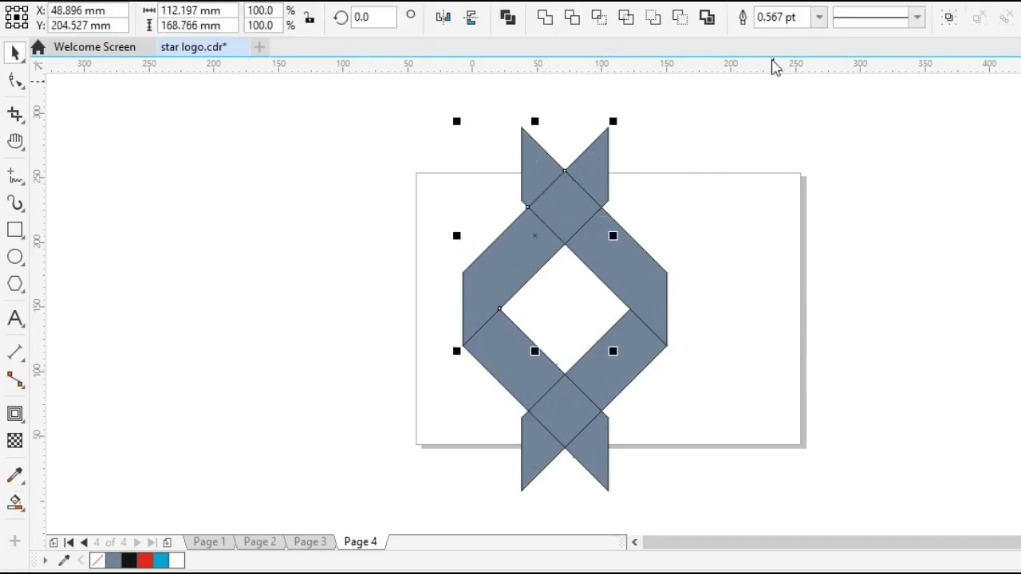
click(546, 17)
click(728, 214)
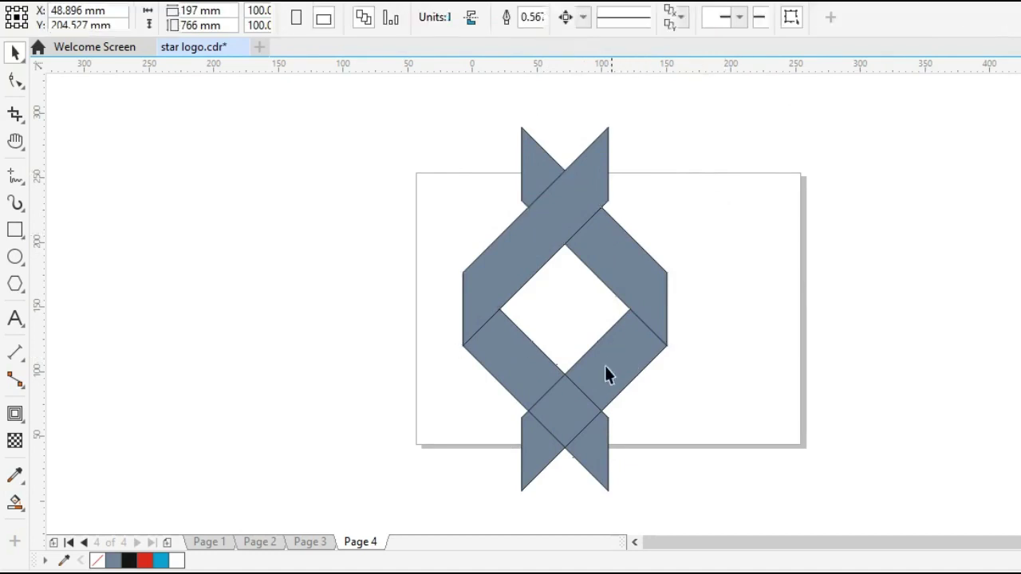
Weld the lower-right band, the bottom crossing square and the lower-left tip into one continuous strip.
click(600, 387)
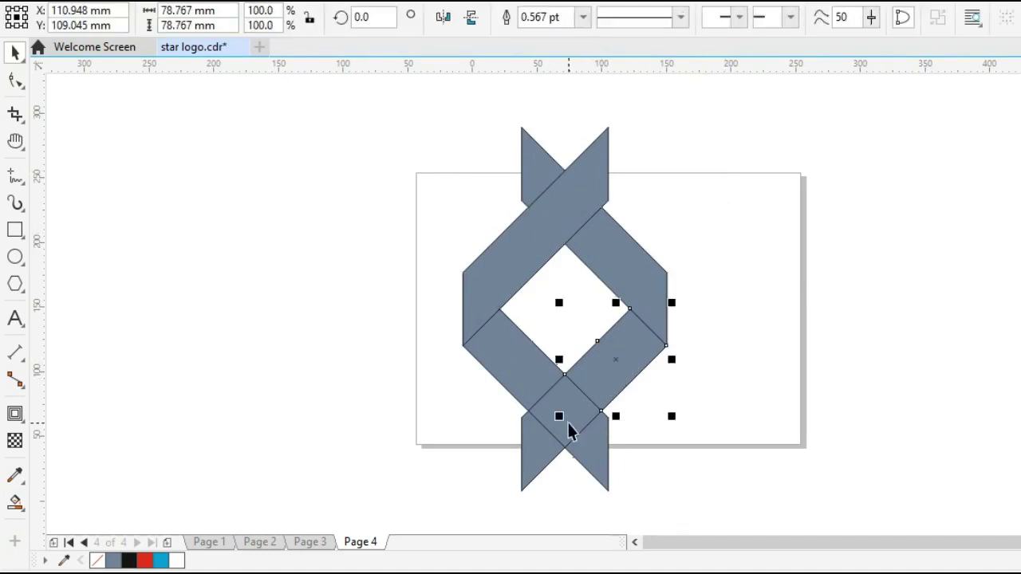
shift+click(572, 424)
shift+click(538, 465)
click(545, 17)
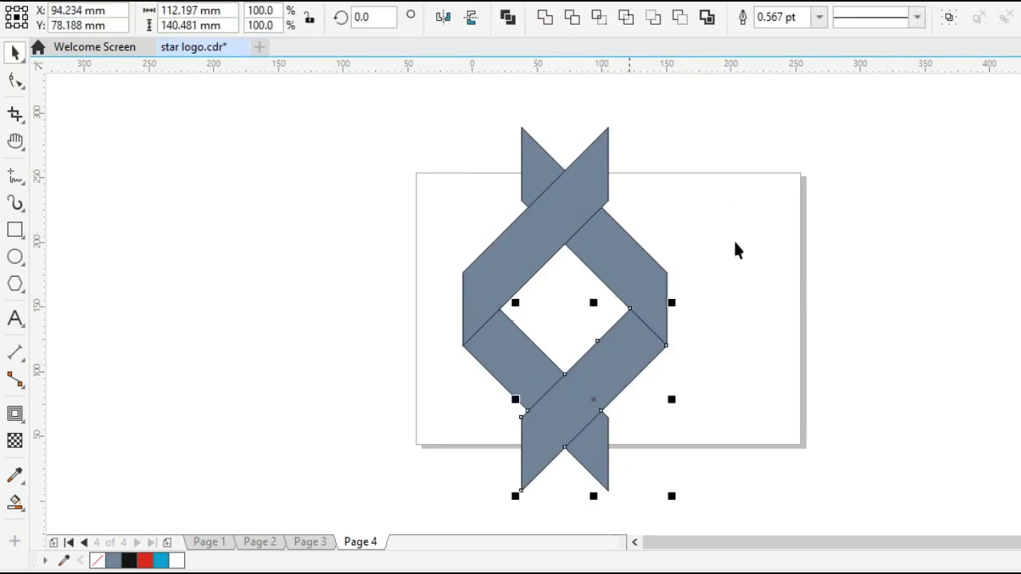
Weld the lower-left band and the lower-right tip into one object passing behind the lower crossing strip.
click(624, 441)
click(585, 444)
shift+click(574, 397)
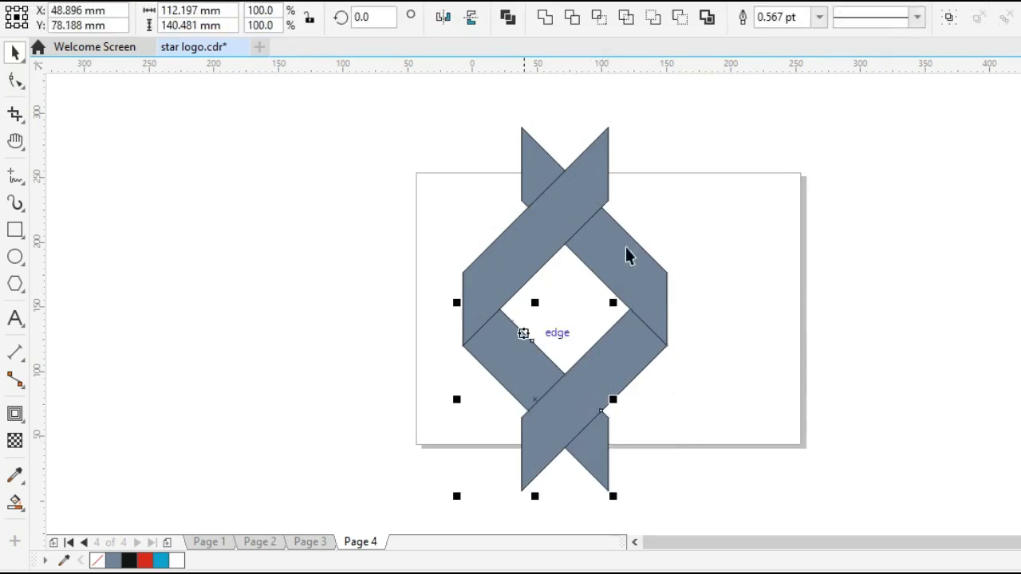
click(547, 22)
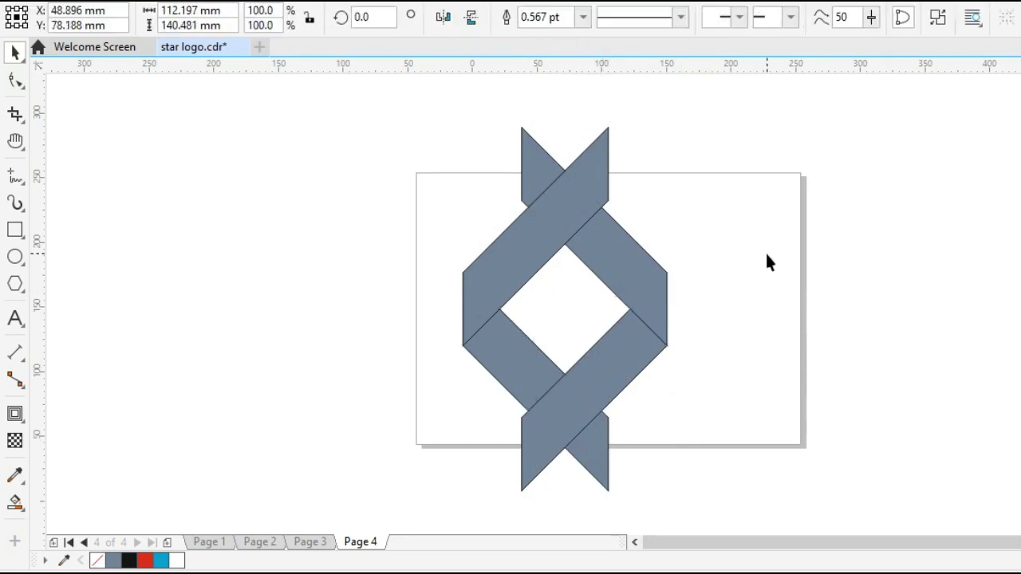
Weld the upper-right band and the upper-left tip into one object passing behind the upper crossing strip.
click(765, 254)
click(601, 243)
shift+click(529, 147)
click(546, 17)
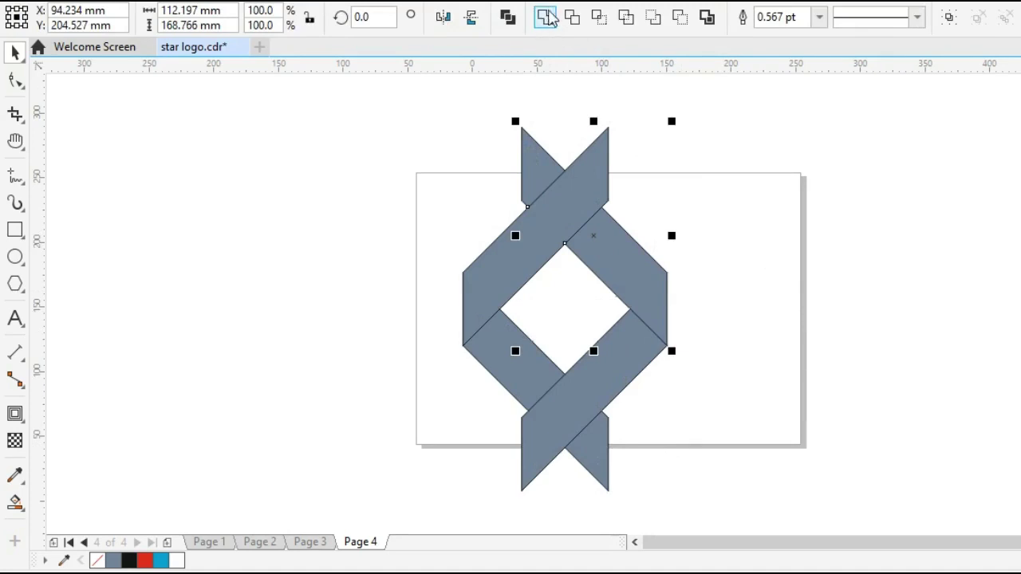
click(879, 273)
Give the upper crossing strip a 12 pt outline and convert that outline to a separate object.
key(z)
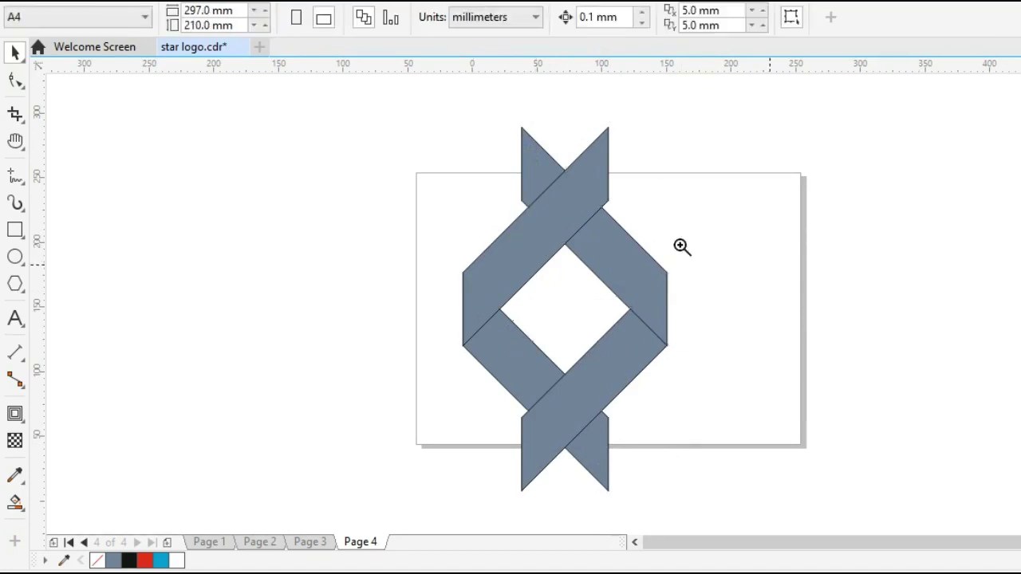
drag(328, 145, 827, 381)
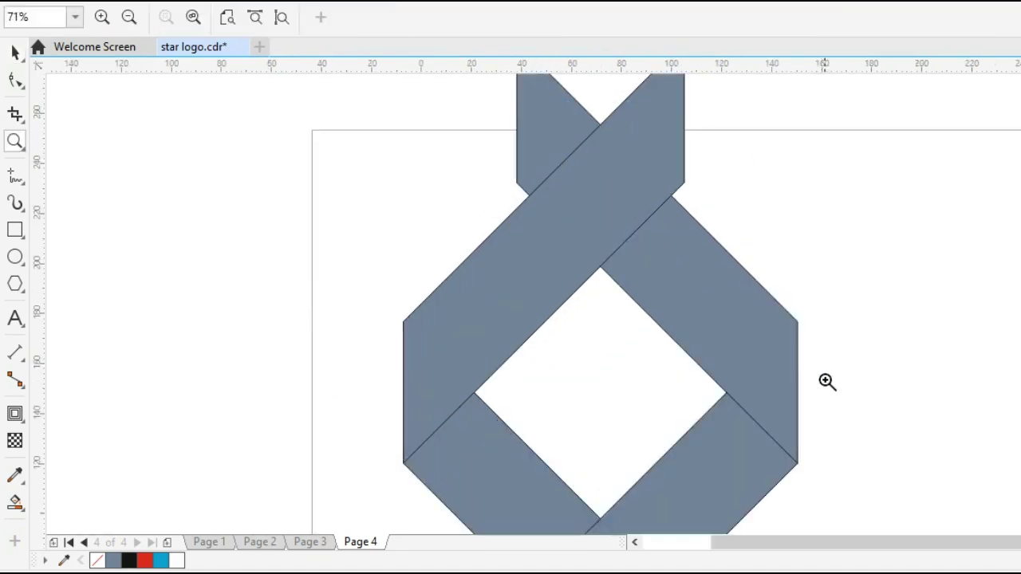
key(space)
click(611, 196)
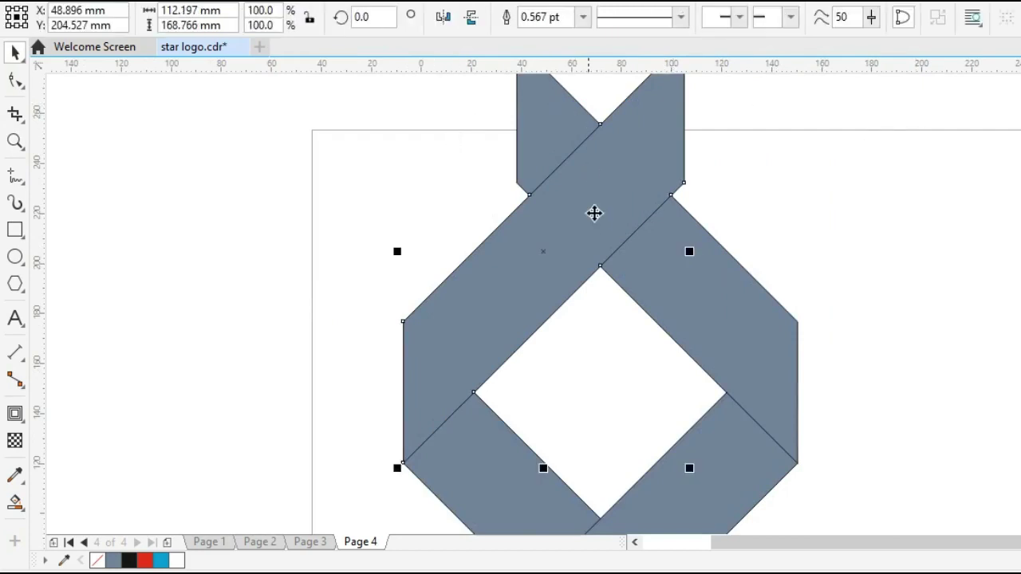
drag(595, 213, 456, 216)
key(ctrl+z)
click(584, 19)
click(549, 187)
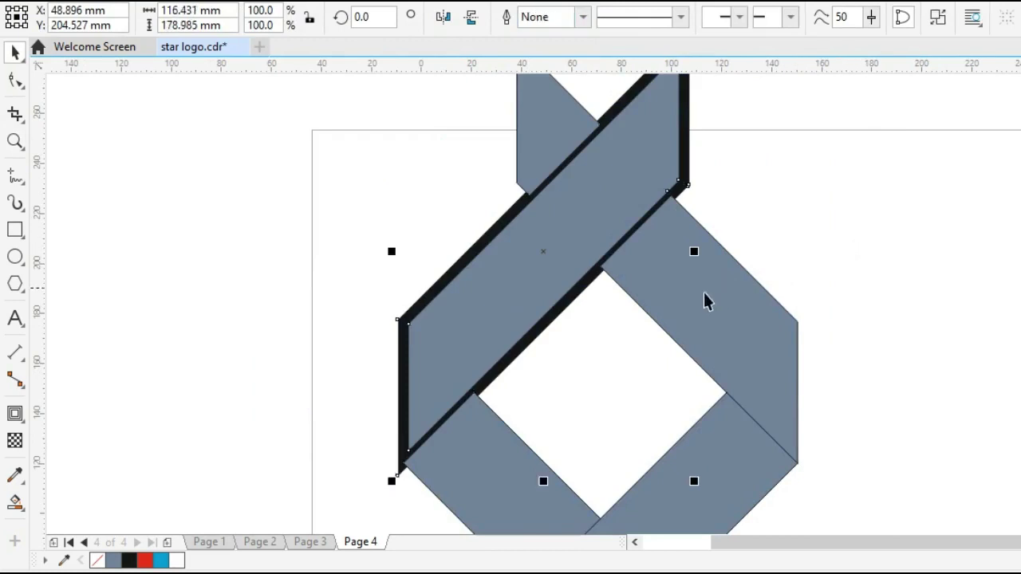
Trim the upper band behind with the converted black outline and delete the outline object, leaving gaps at the crossing.
shift+click(677, 293)
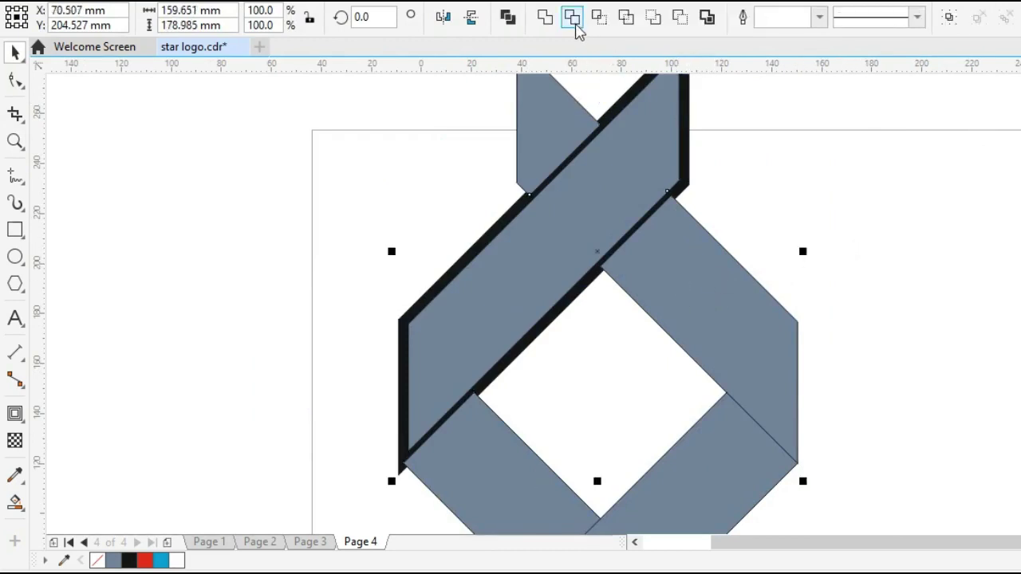
click(573, 24)
click(712, 195)
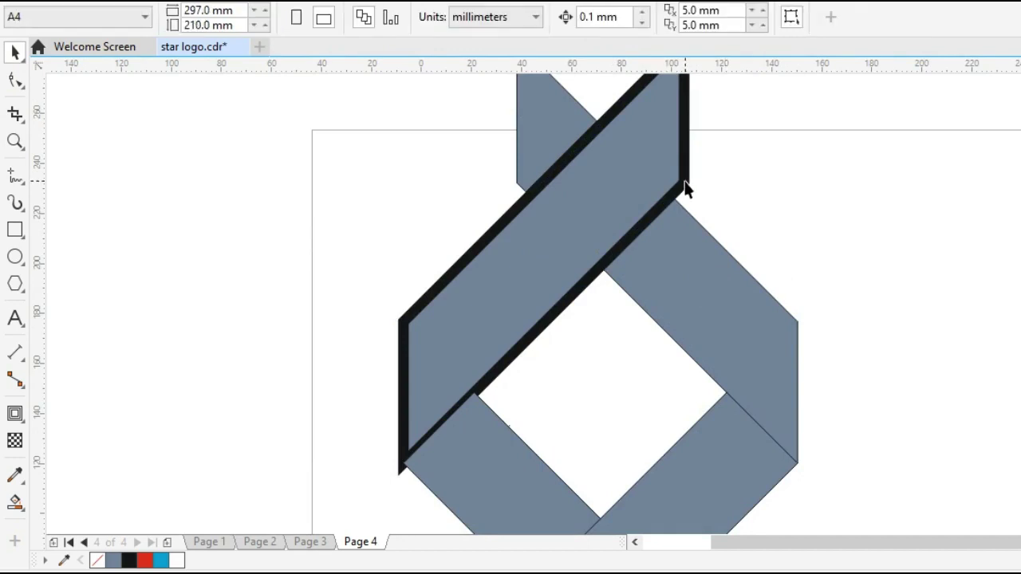
drag(688, 189, 772, 189)
click(934, 251)
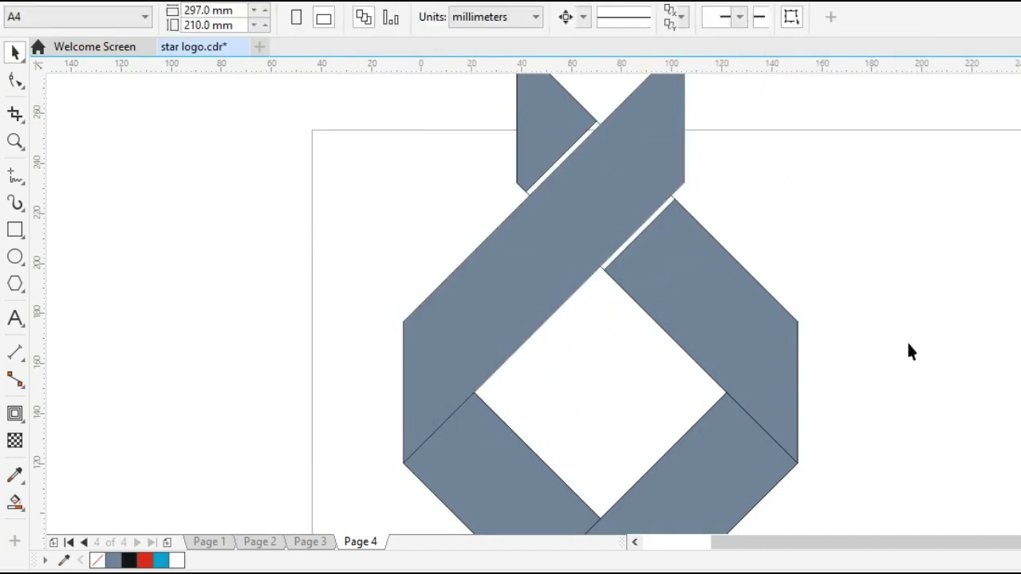
Give the lower crossing strip a 12 pt outline and convert that outline to a separate object.
key(h)
drag(806, 404, 649, 221)
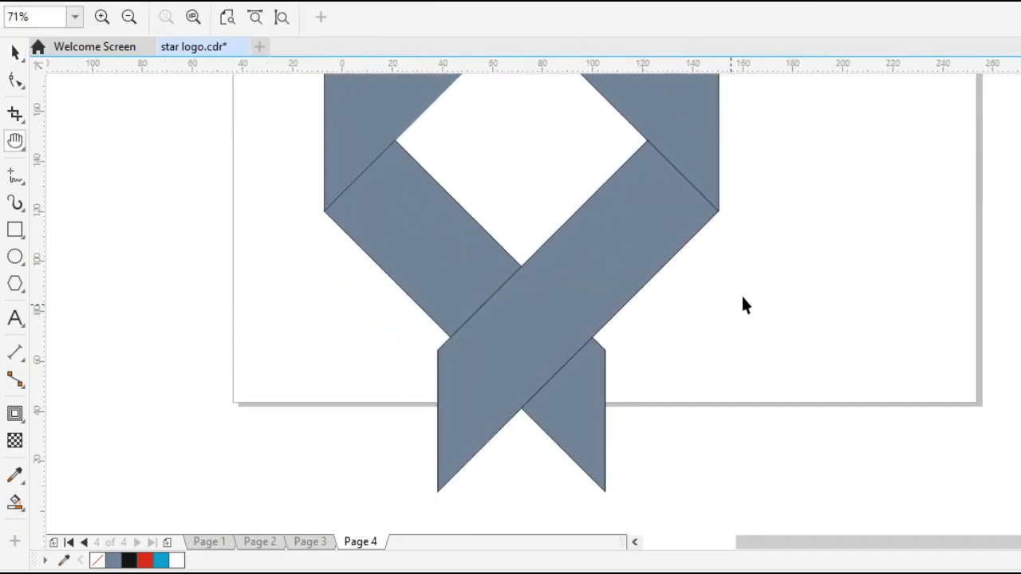
key(space)
click(620, 235)
click(583, 19)
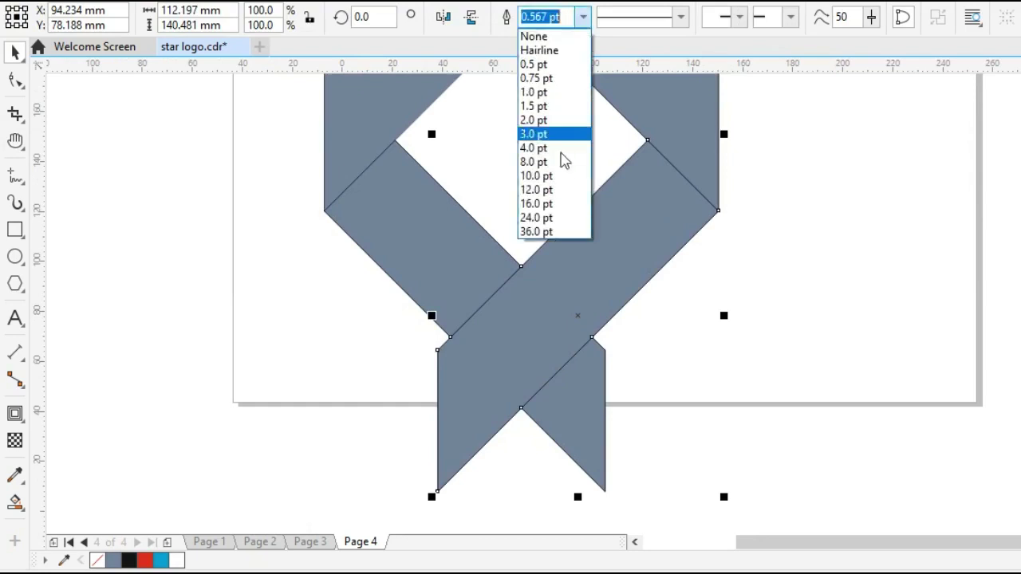
click(546, 192)
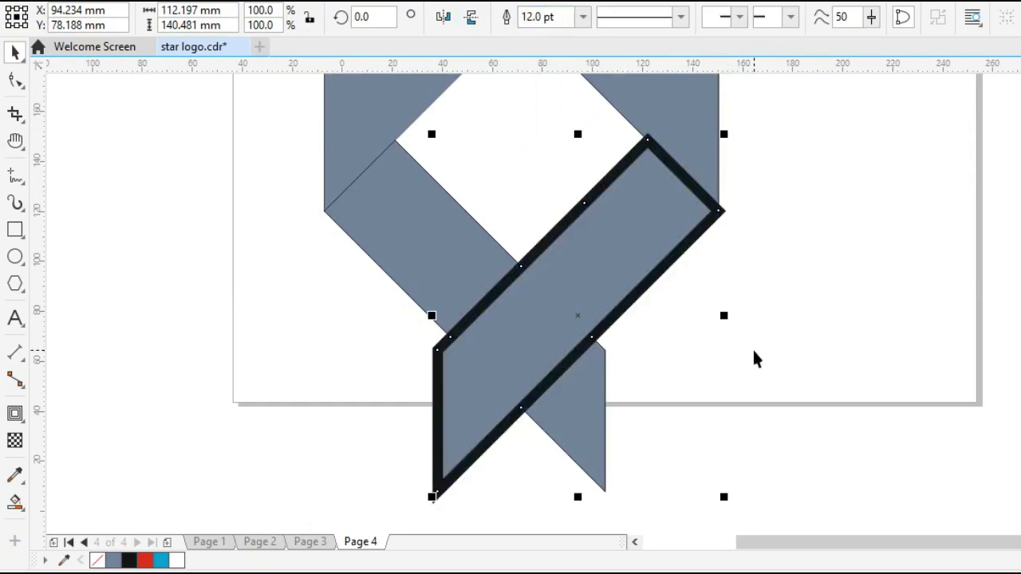
Trim the lower band behind with the converted black outline, and delete the outline object.
shift+click(585, 427)
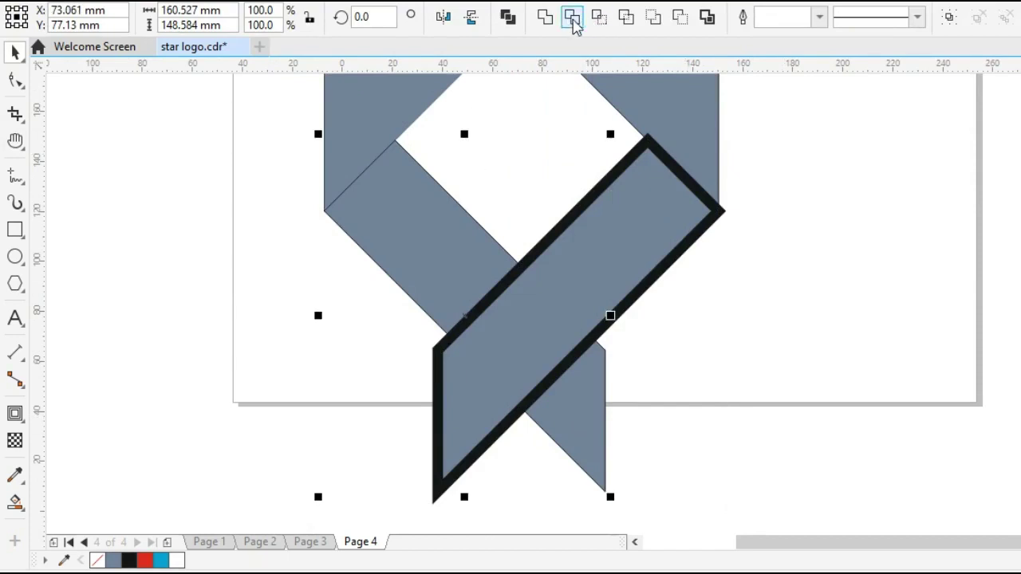
click(573, 19)
click(814, 351)
drag(718, 221, 823, 270)
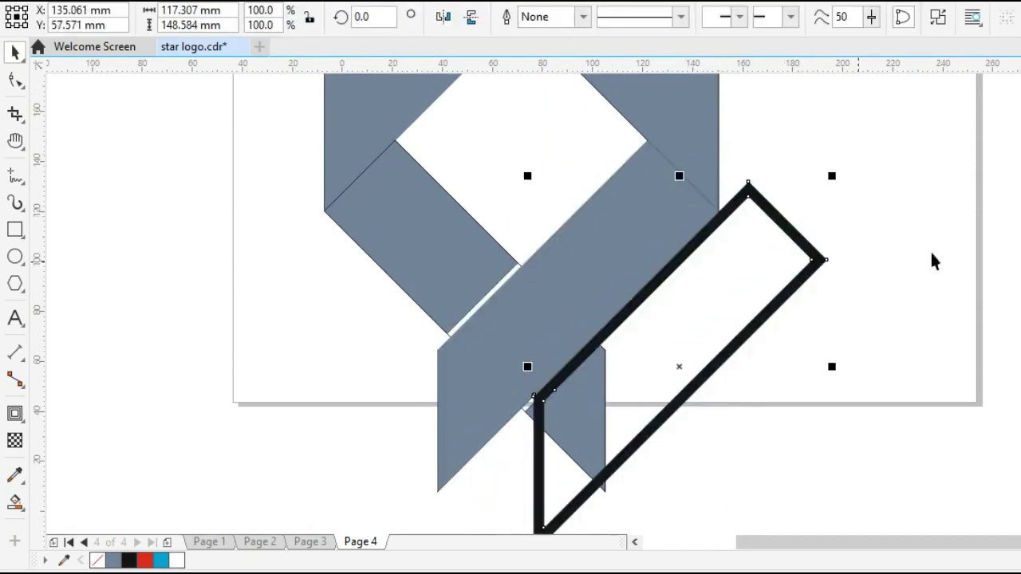
key(Delete)
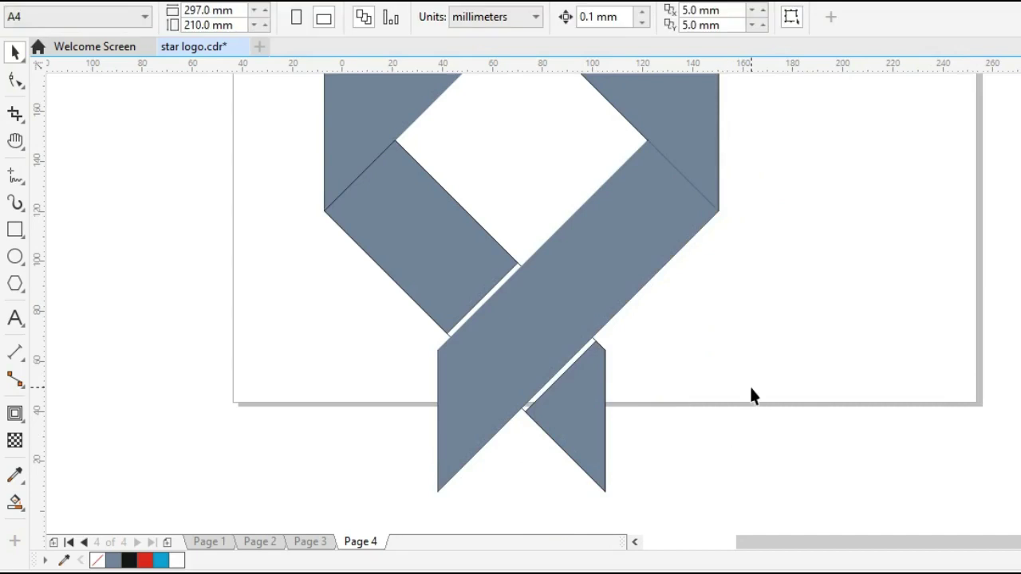
Remove the leftover unfilled band outline bridging the gaps at the lower crossing.
drag(332, 285, 666, 425)
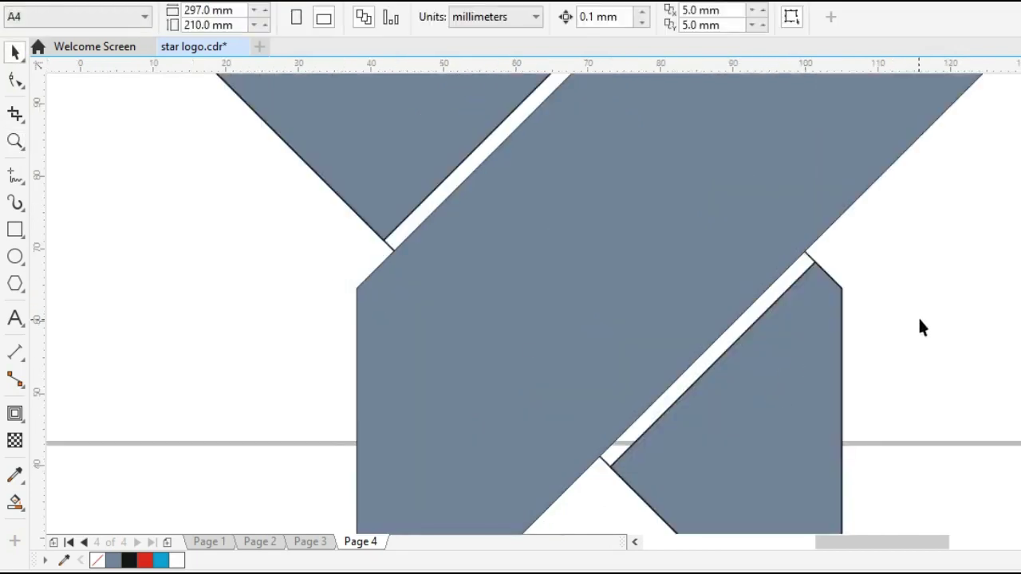
drag(811, 267, 1007, 245)
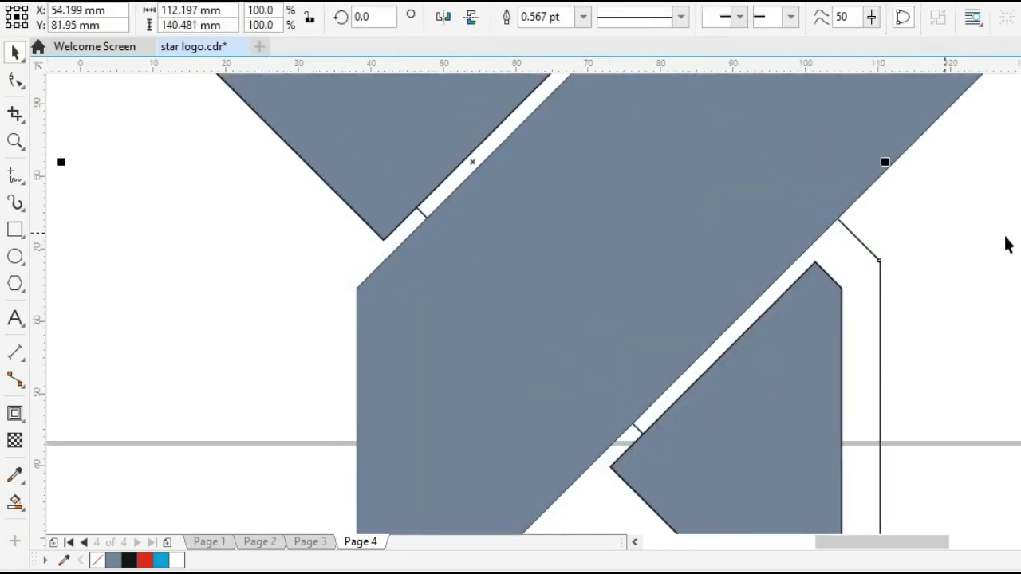
key(Escape)
key(Escape)
Remove the leftover unfilled band outline bridging the gaps at the upper crossing.
key(h)
drag(743, 283, 657, 442)
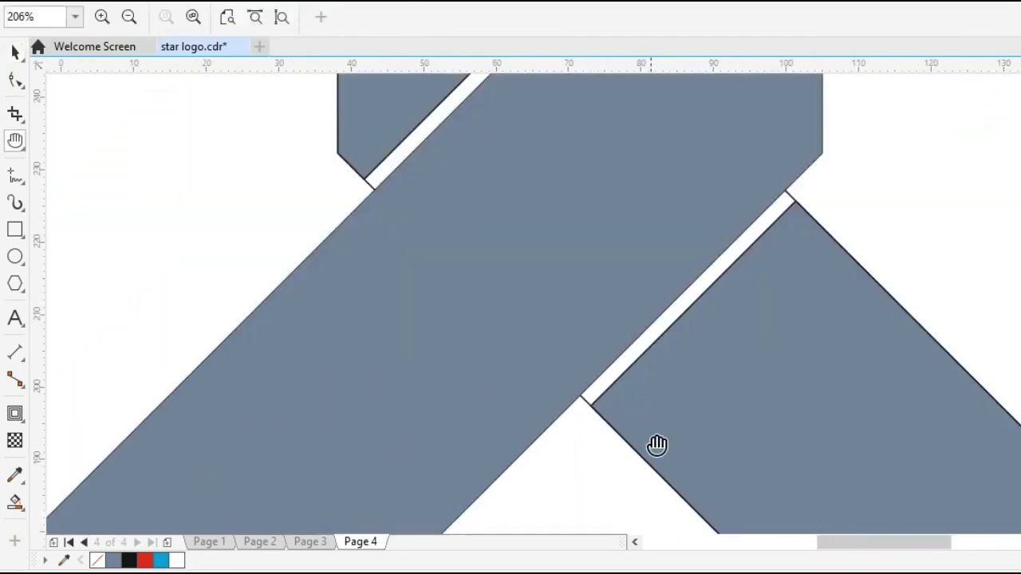
key(space)
drag(789, 195, 817, 167)
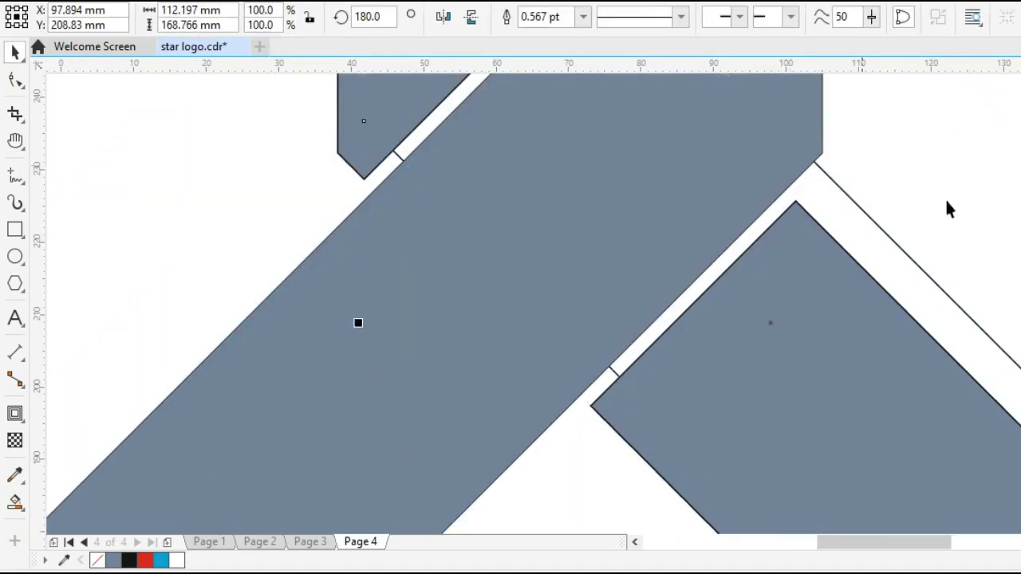
click(552, 430)
Apply a linear fountain fill along the lower-left band with red as its end colour toward the crossing.
key(z)
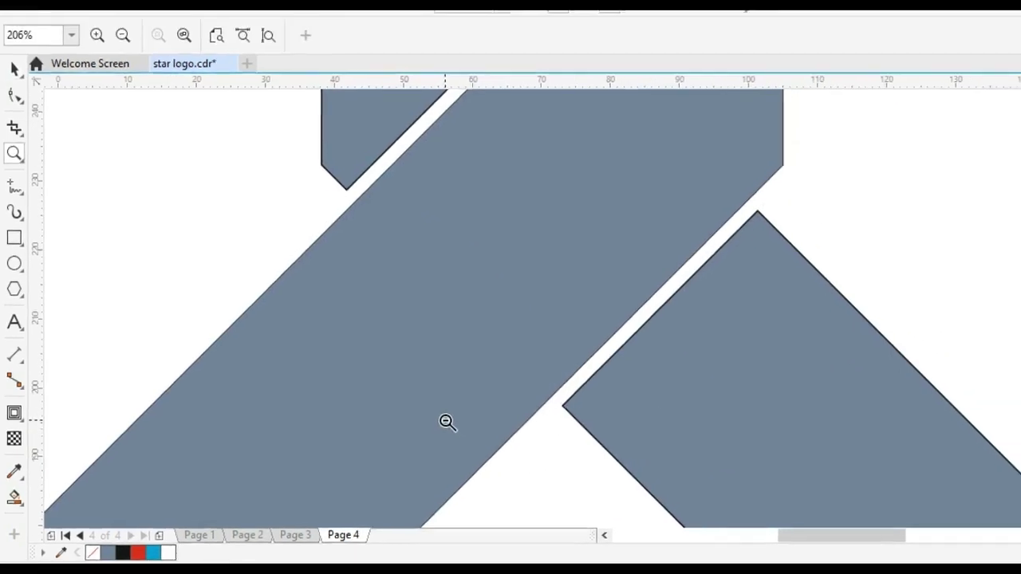
scroll(598, 343, down, 3)
key(space)
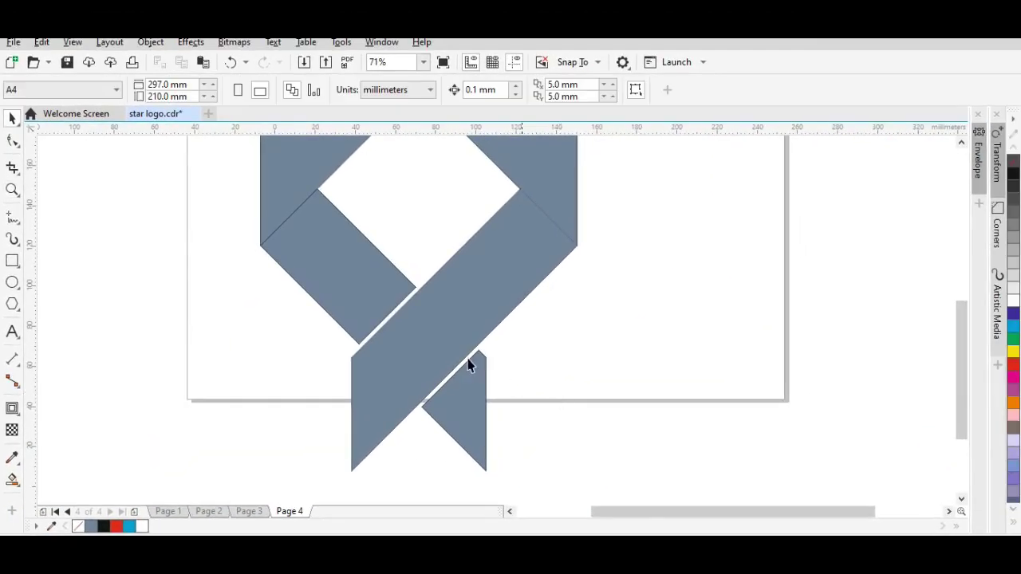
click(355, 289)
key(g)
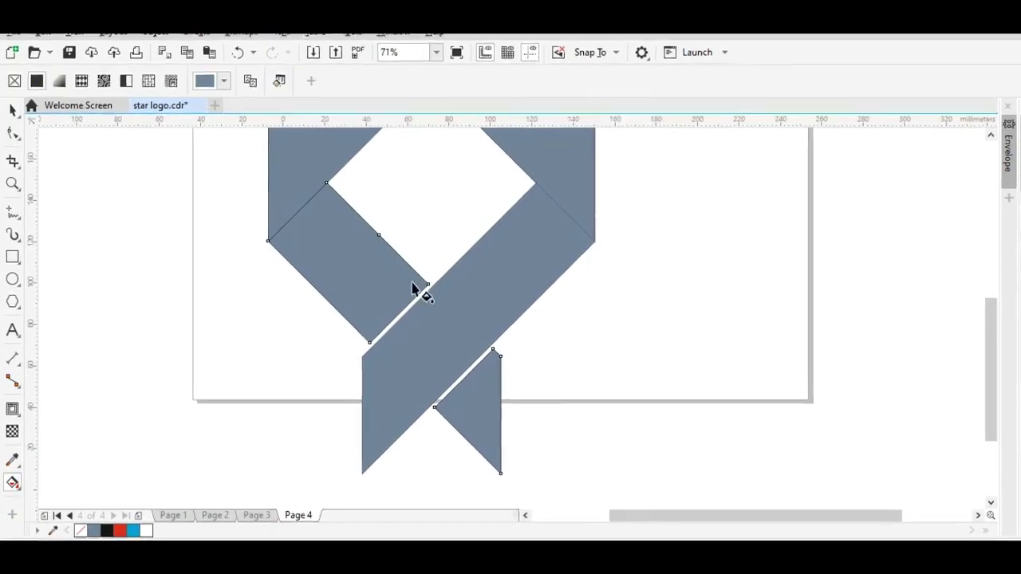
drag(296, 211, 418, 336)
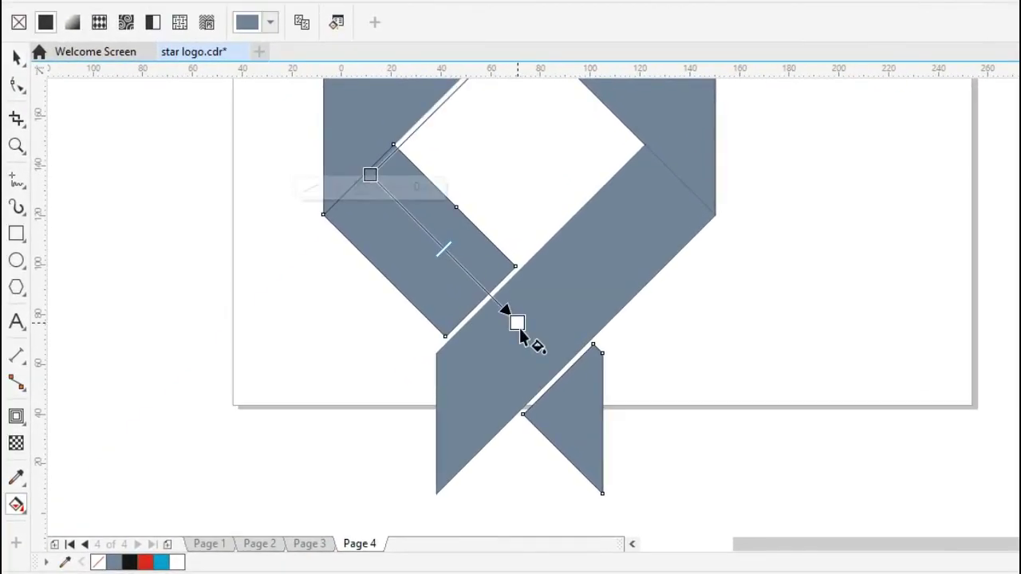
drag(520, 332, 519, 339)
drag(147, 563, 523, 341)
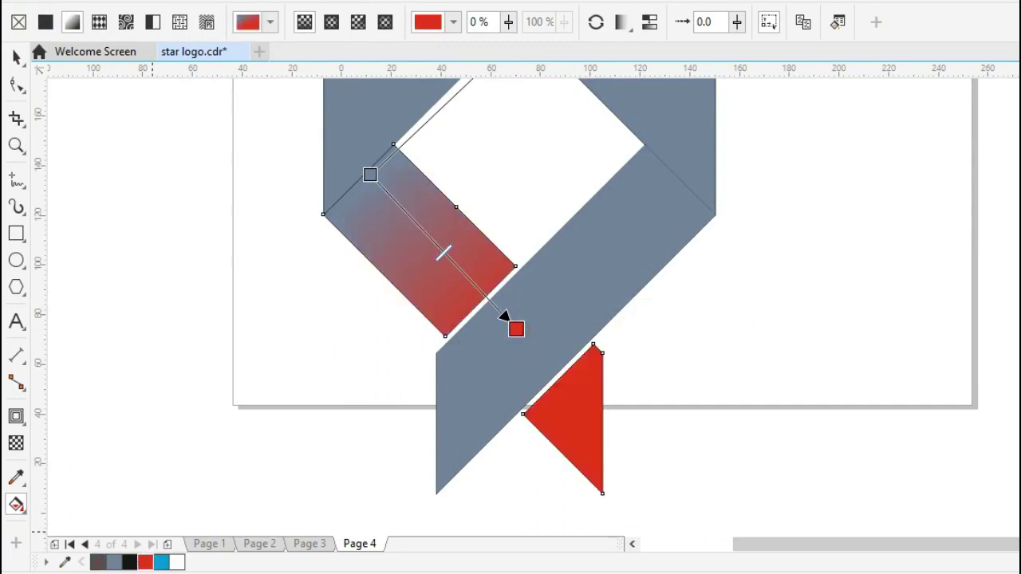
Make the gradient's start colour black and fit its start and end nodes to the ends of the lower-left band.
drag(130, 544, 370, 174)
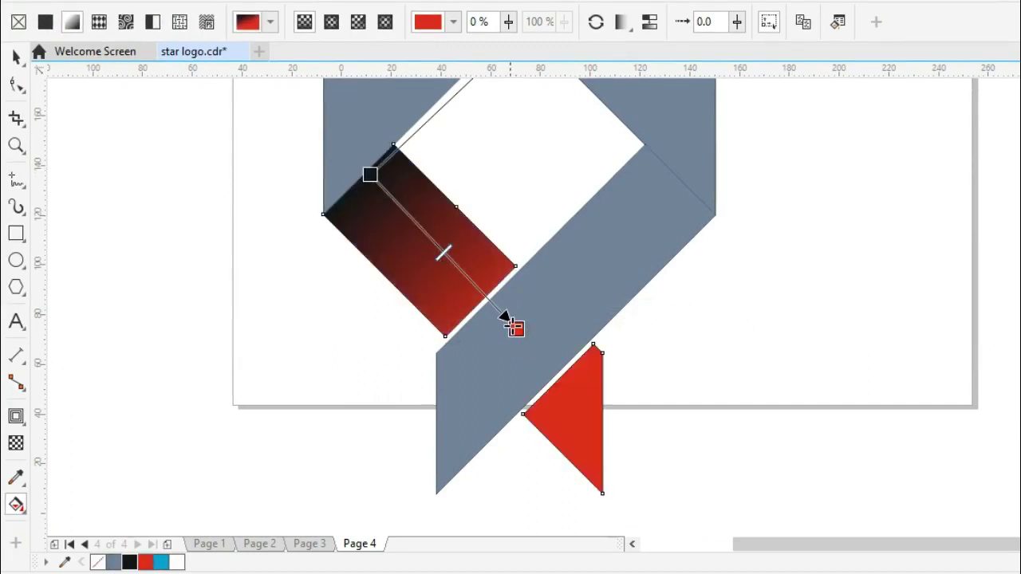
drag(516, 327, 493, 297)
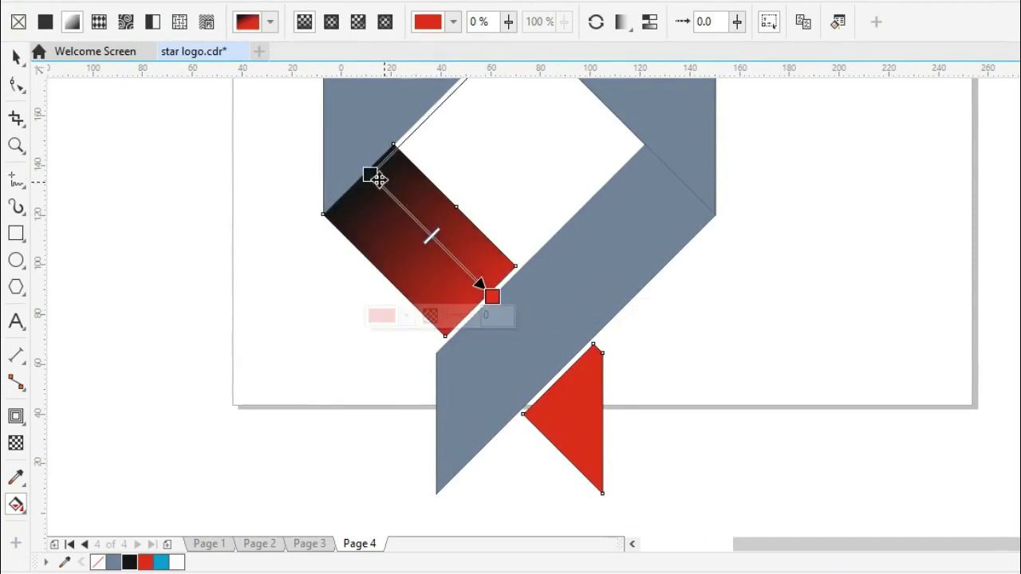
click(370, 174)
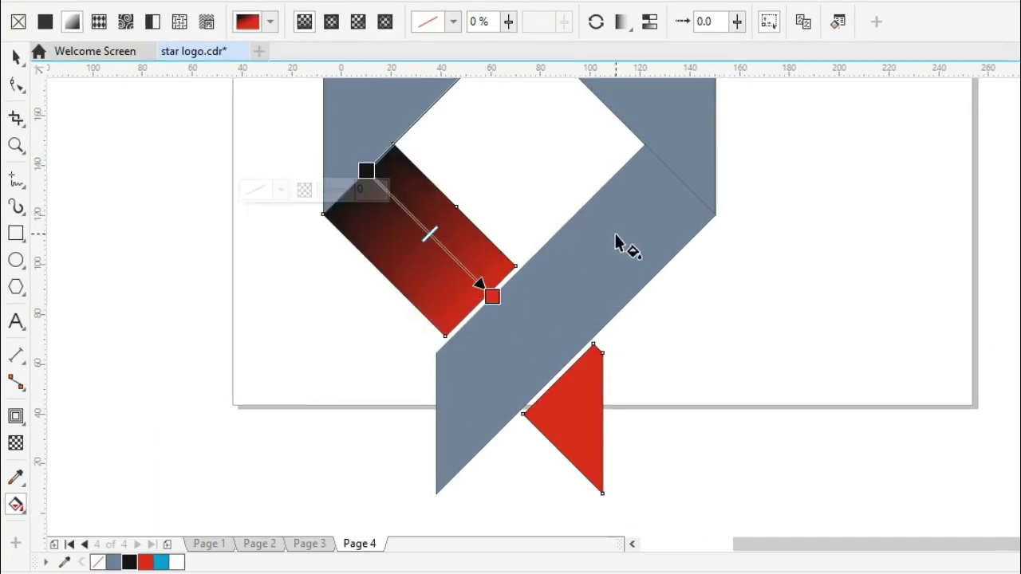
Copy the black-to-red gradient to the lower crossing strip and align it along the strip, black at the upper-right end.
click(663, 213)
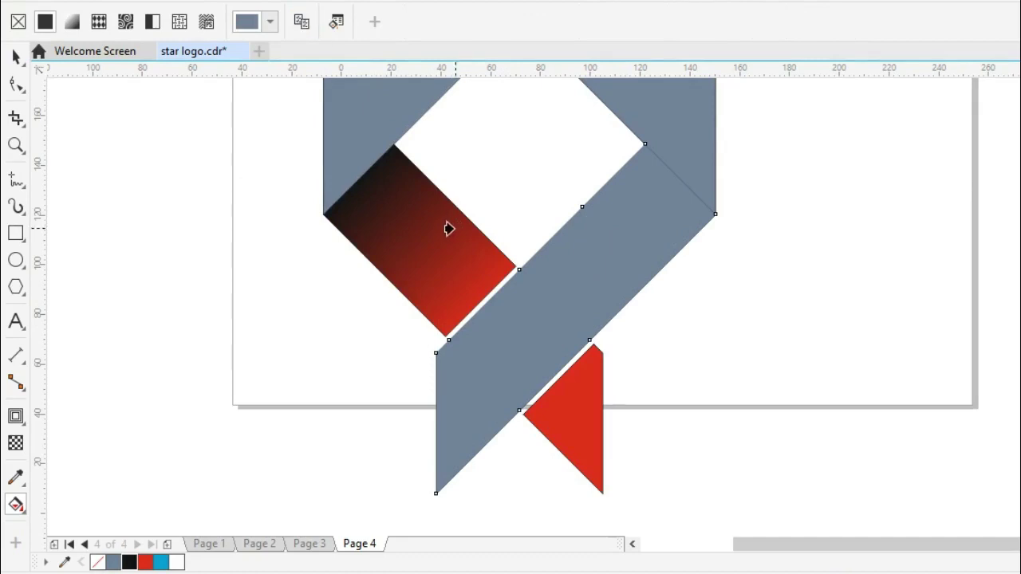
click(432, 249)
drag(481, 171, 665, 170)
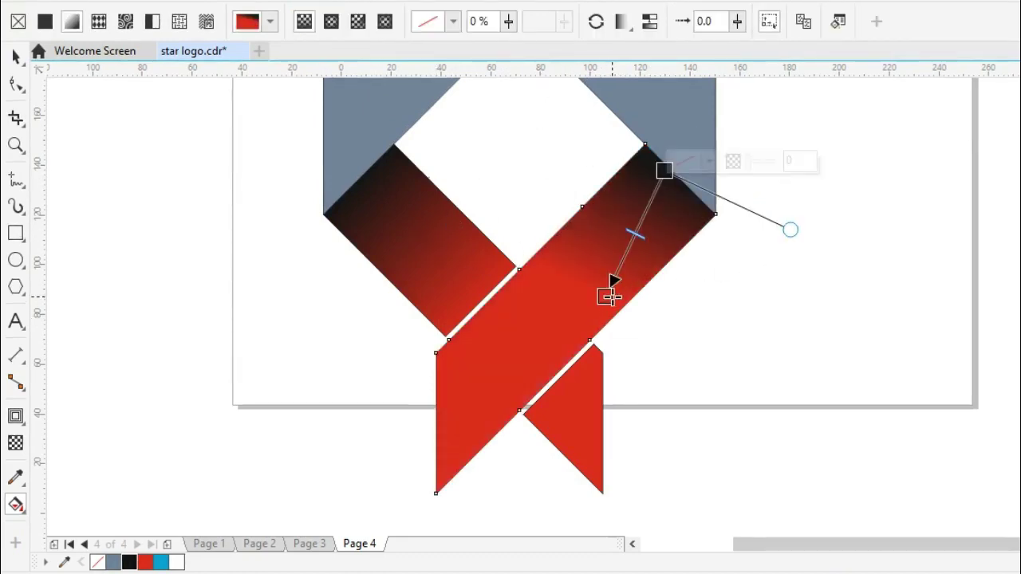
drag(609, 297, 522, 316)
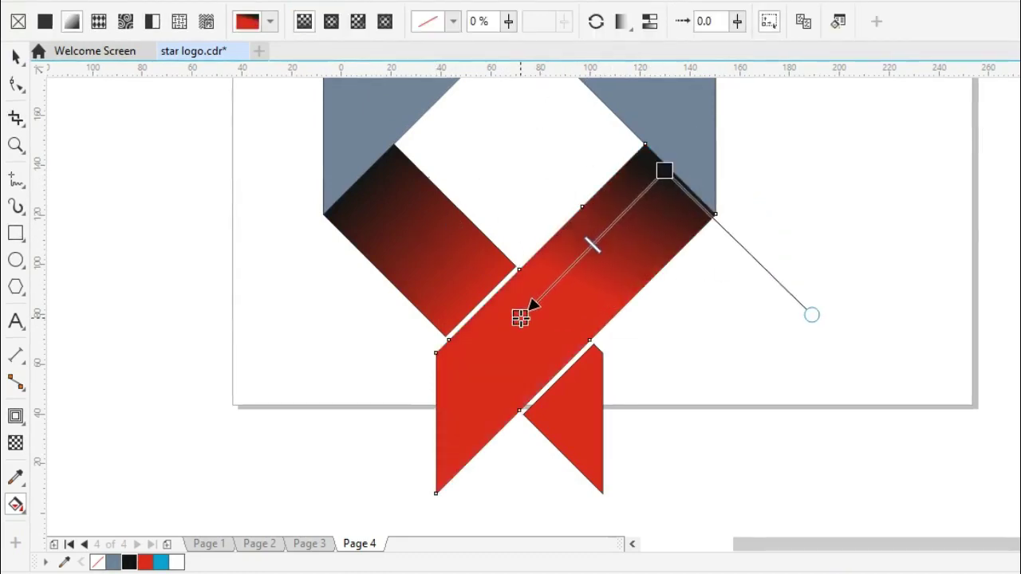
drag(519, 315, 539, 305)
click(664, 169)
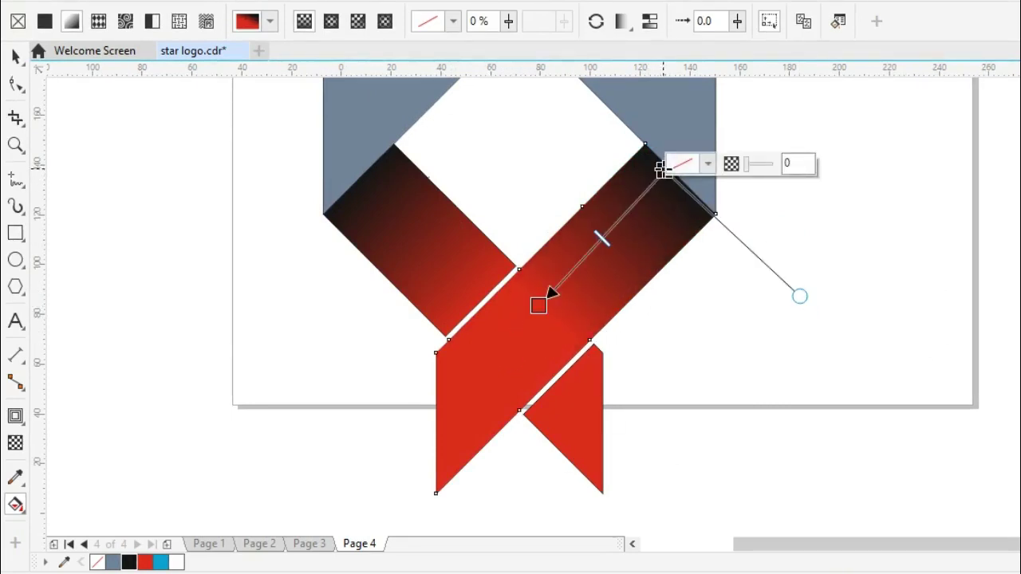
key(z)
right_click(657, 311)
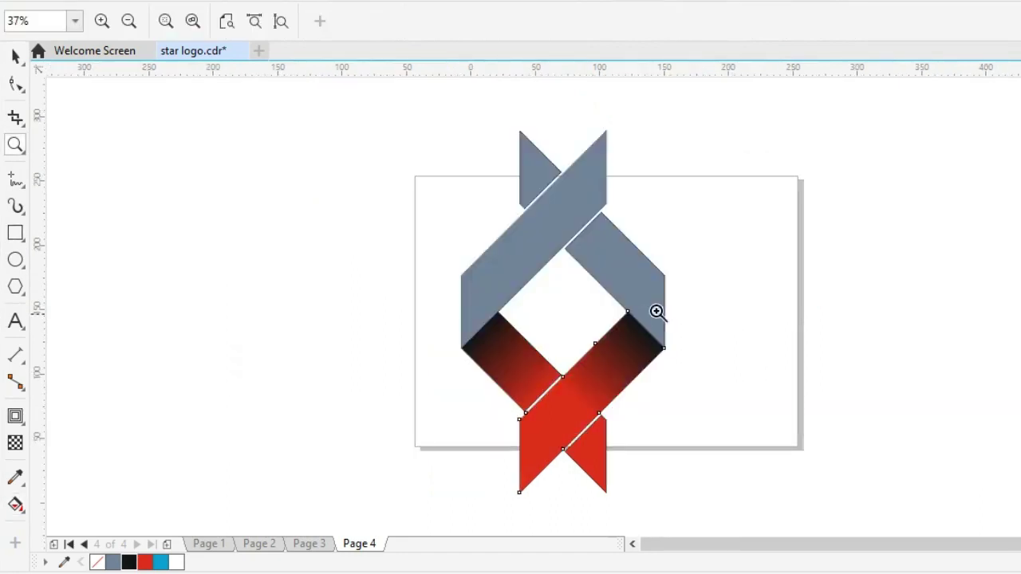
Apply a linear fountain fill along the upper crossing band and make both its start and end colours red.
key(space)
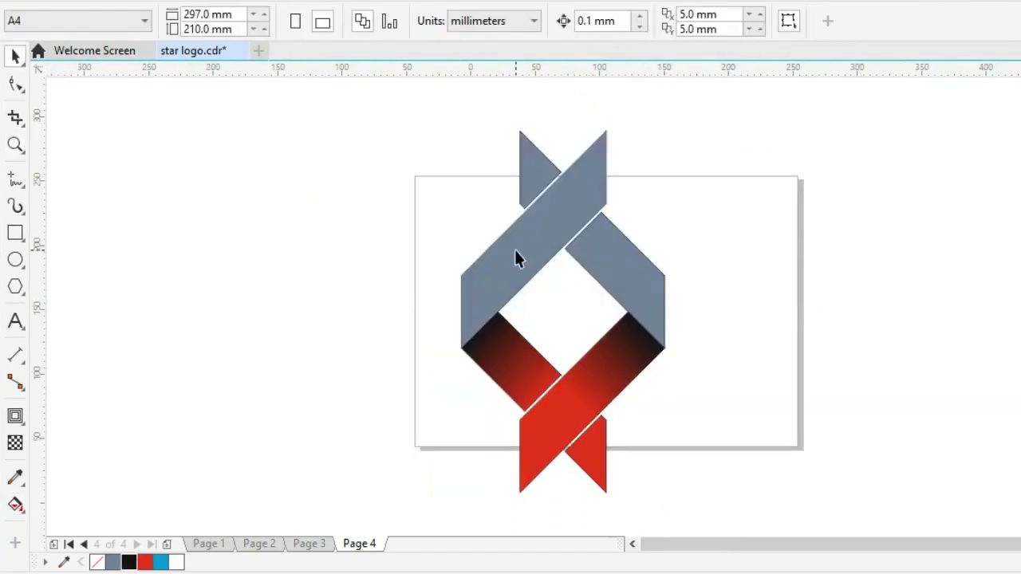
click(515, 255)
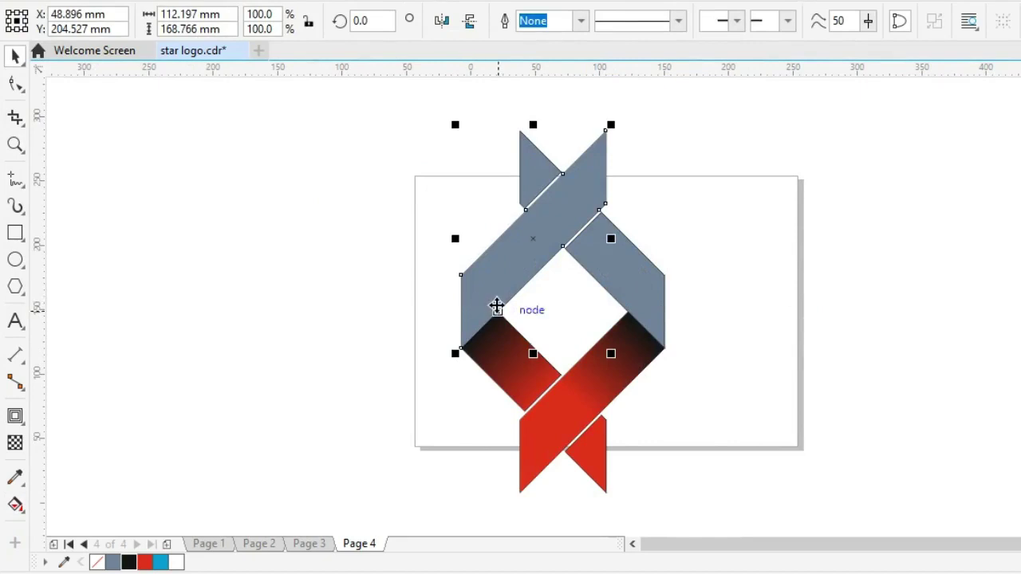
key(g)
drag(475, 301, 585, 186)
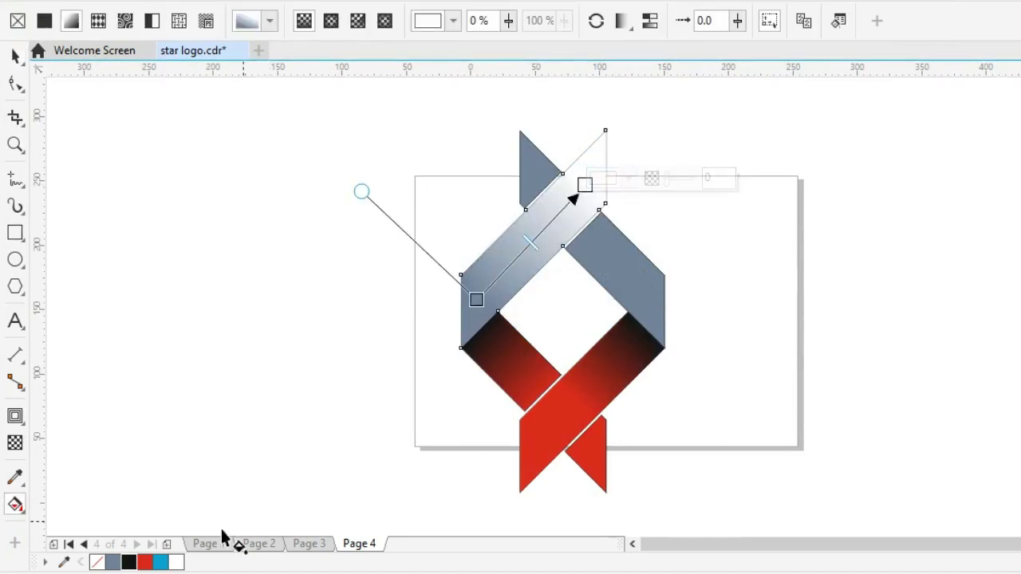
drag(496, 261, 476, 299)
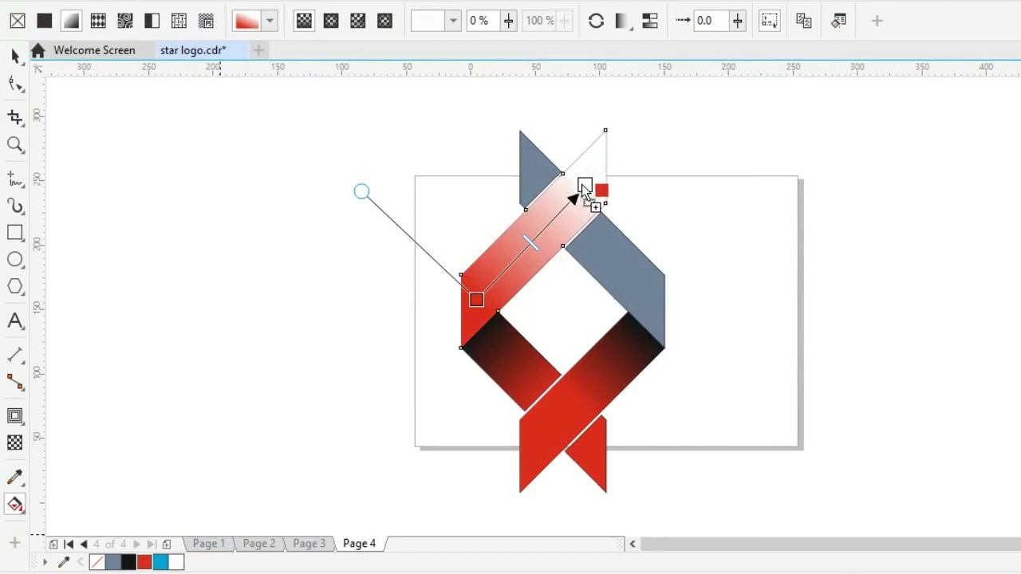
drag(581, 184, 583, 186)
Copy the red fill from the upper crossing band to the upper-right band with its top tail.
click(609, 256)
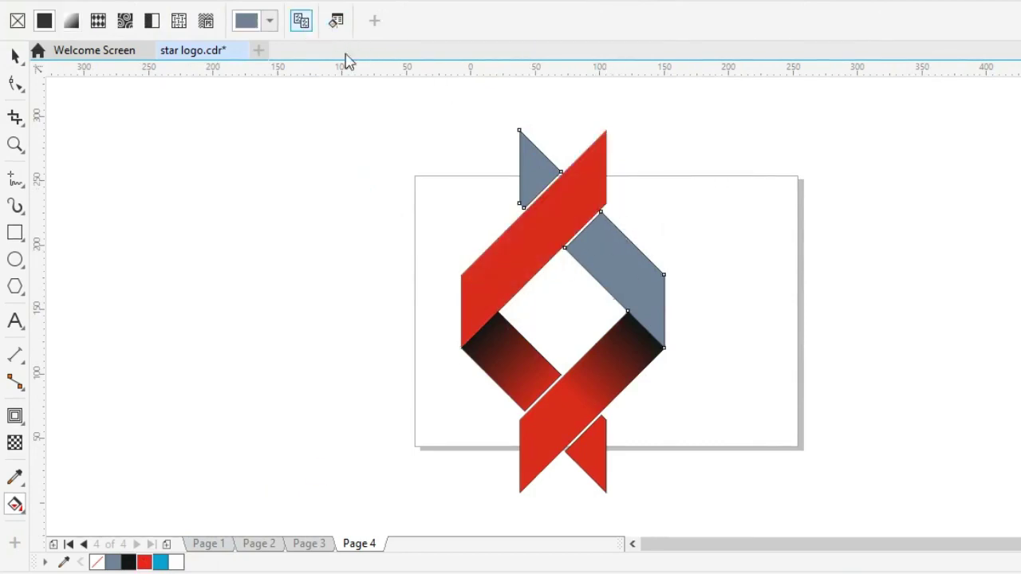
drag(513, 254, 618, 240)
key(space)
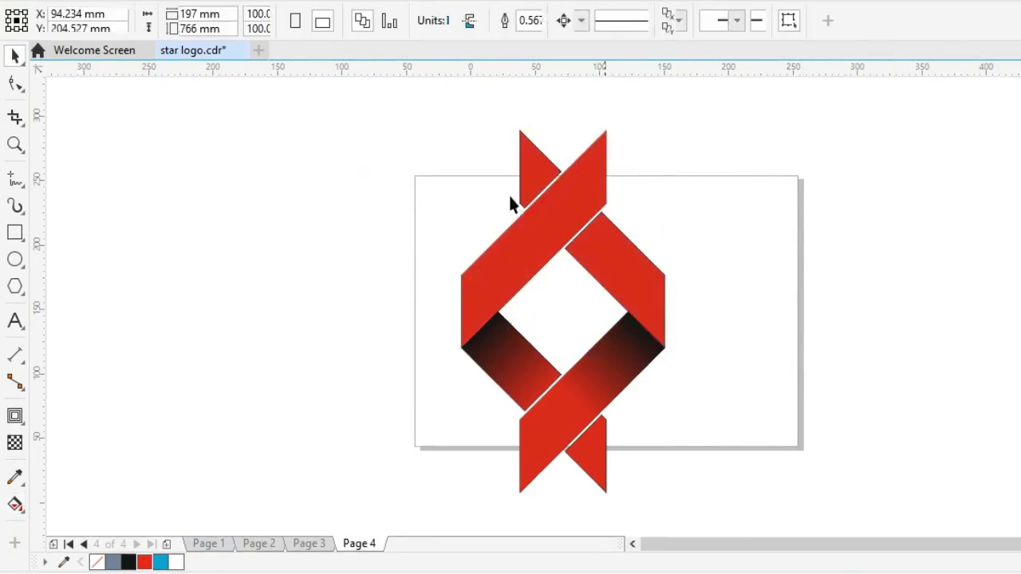
Remove the outlines from all the bands of the logo.
click(876, 256)
key(ctrl+a)
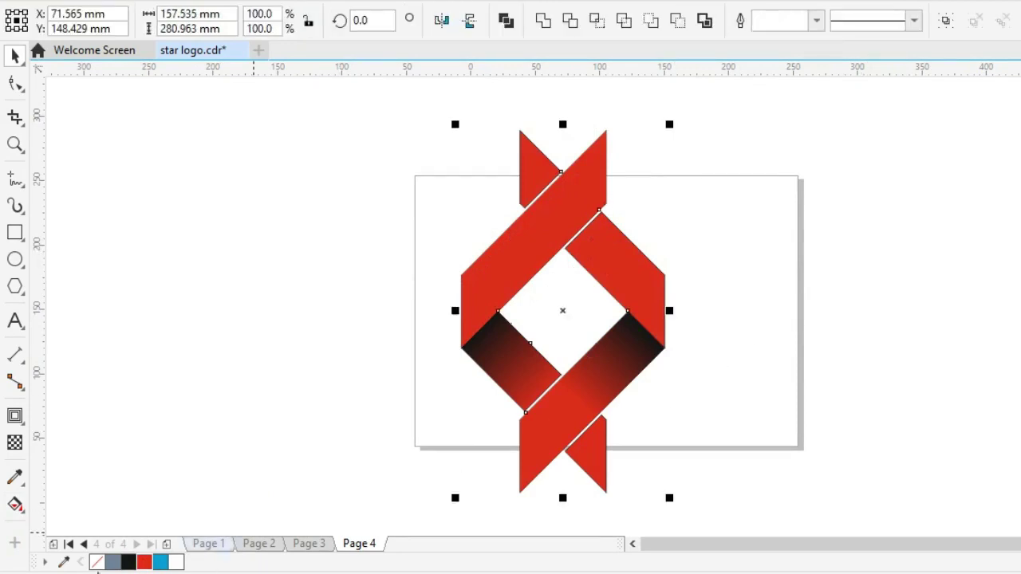
right_click(96, 564)
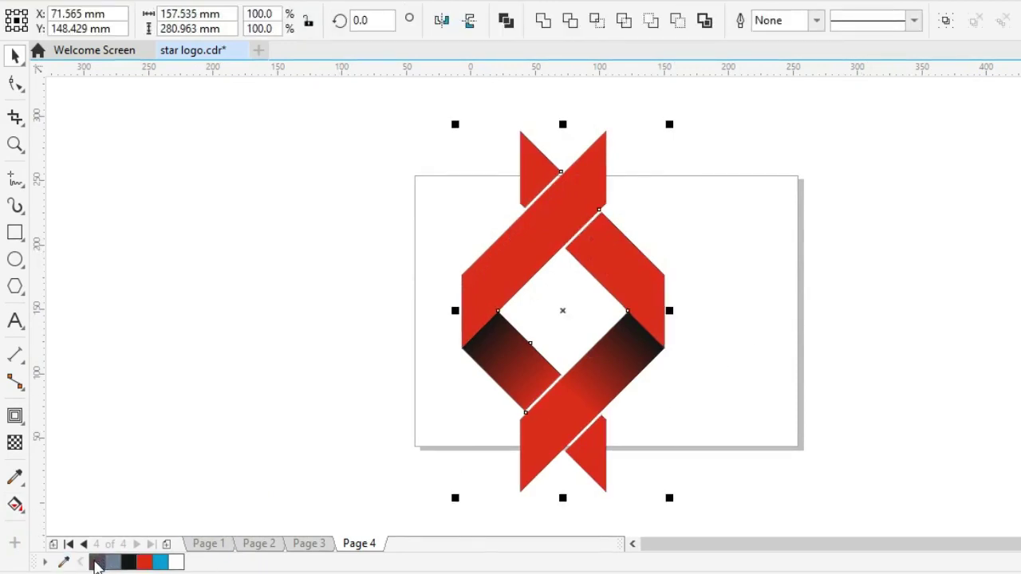
click(859, 253)
Duplicate the whole red logo horizontally to the right of the original, leaving a small gap between them.
key(ctrl+a)
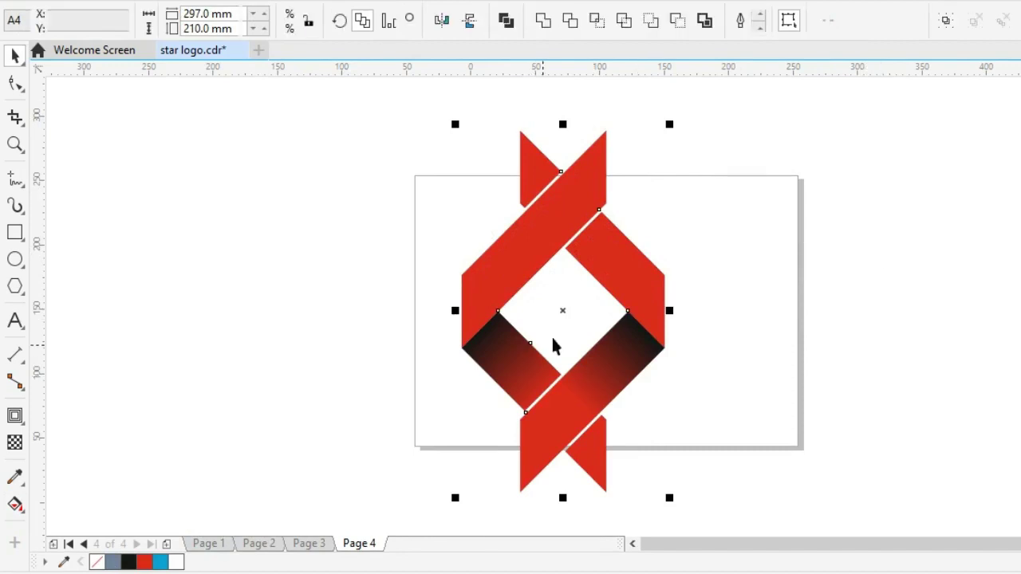
drag(561, 312, 790, 311)
key(h)
drag(980, 355, 683, 337)
key(space)
click(773, 393)
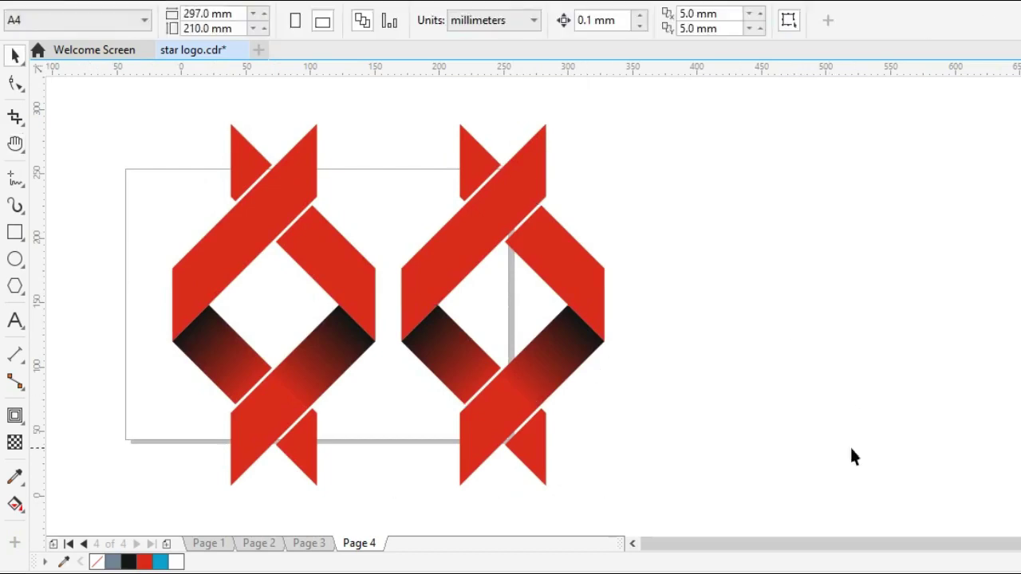
Change the red gradient end colour to blue on both lower bands of the duplicate logo.
key(z)
drag(818, 445, 816, 443)
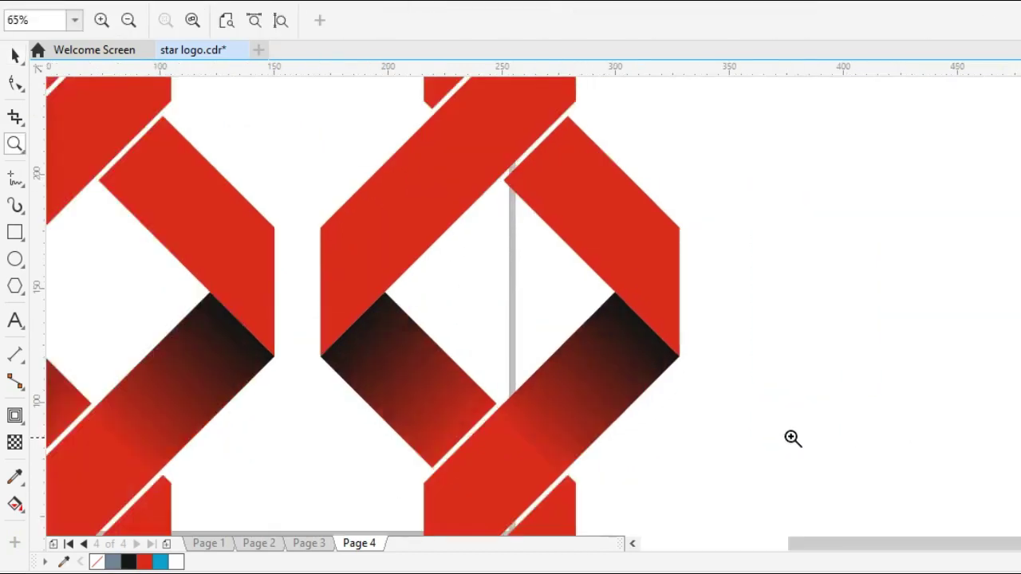
key(h)
drag(665, 465, 742, 406)
key(space)
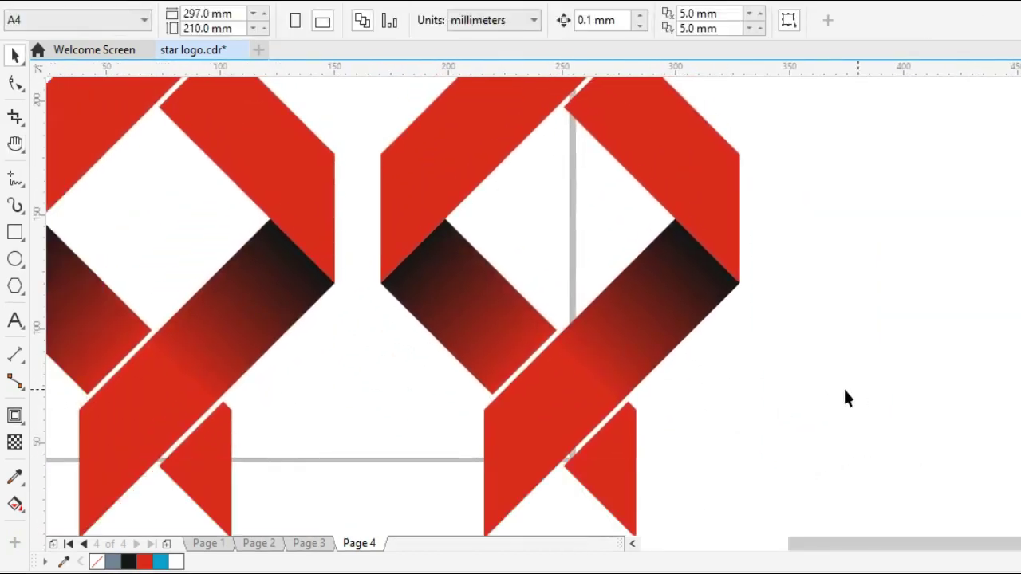
click(490, 332)
key(g)
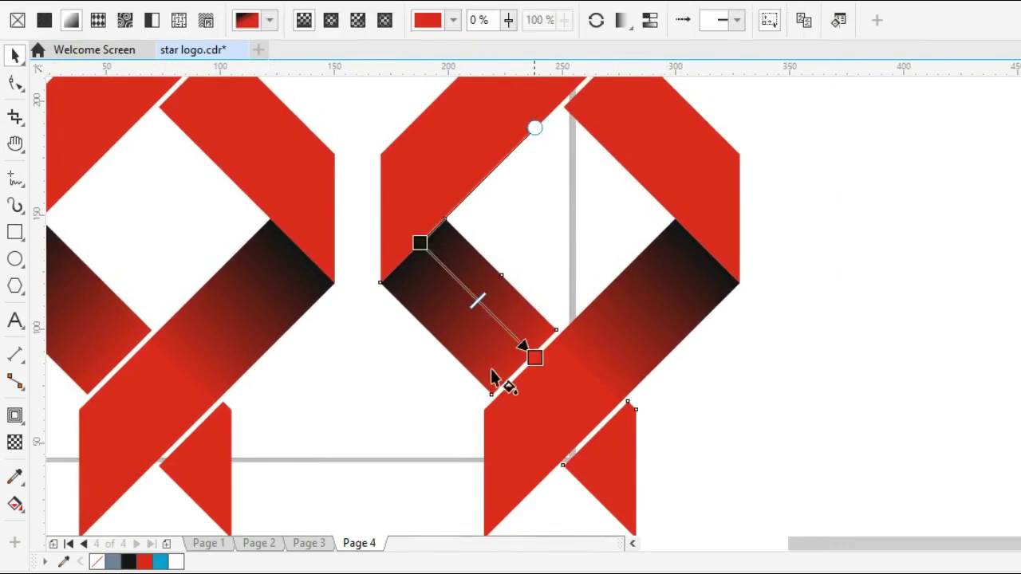
drag(162, 563, 579, 364)
click(650, 343)
Set both gradient colours of the duplicate's upper crossing band to blue.
click(448, 161)
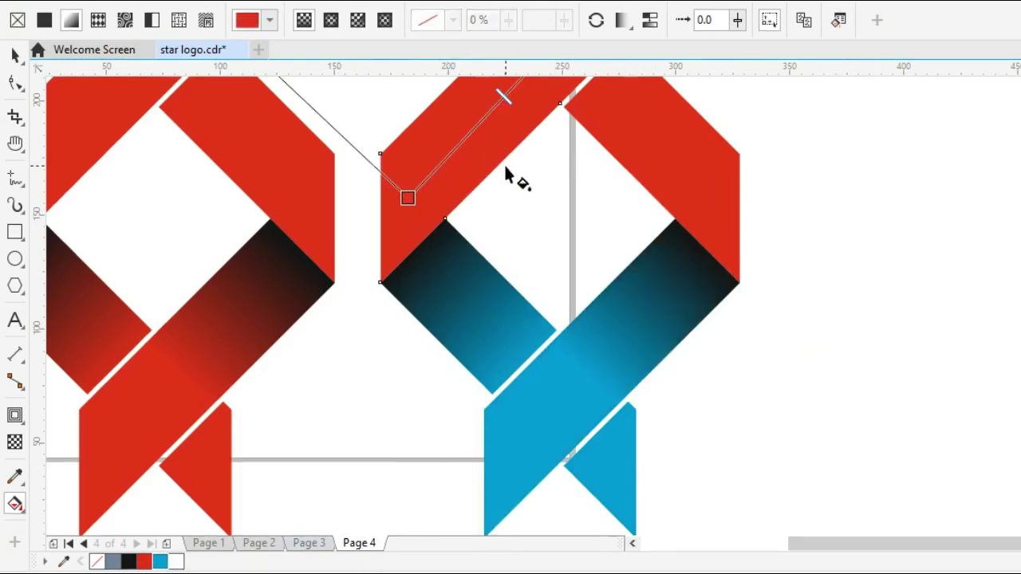
key(h)
scroll(542, 358, up, 5)
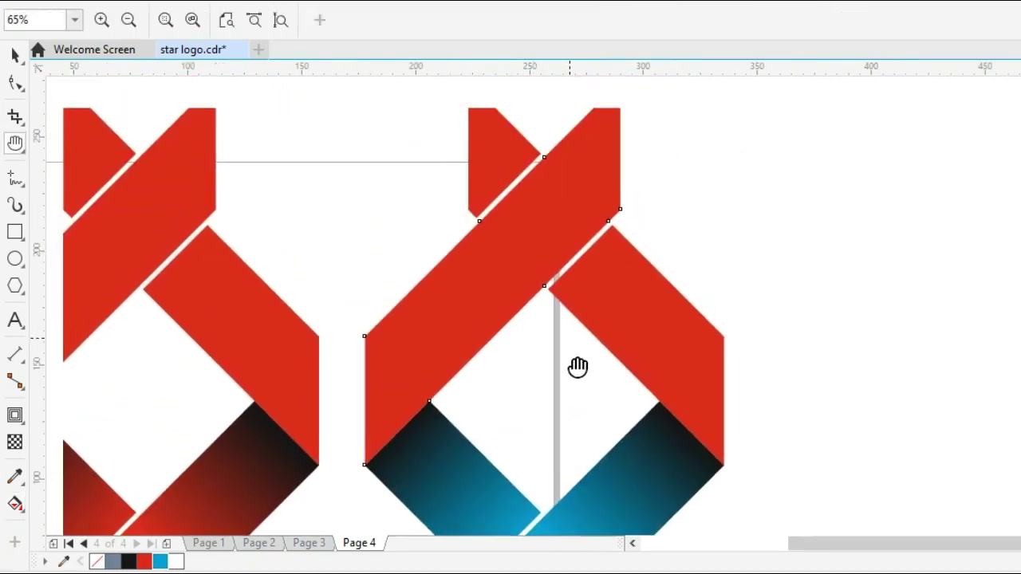
key(space)
key(g)
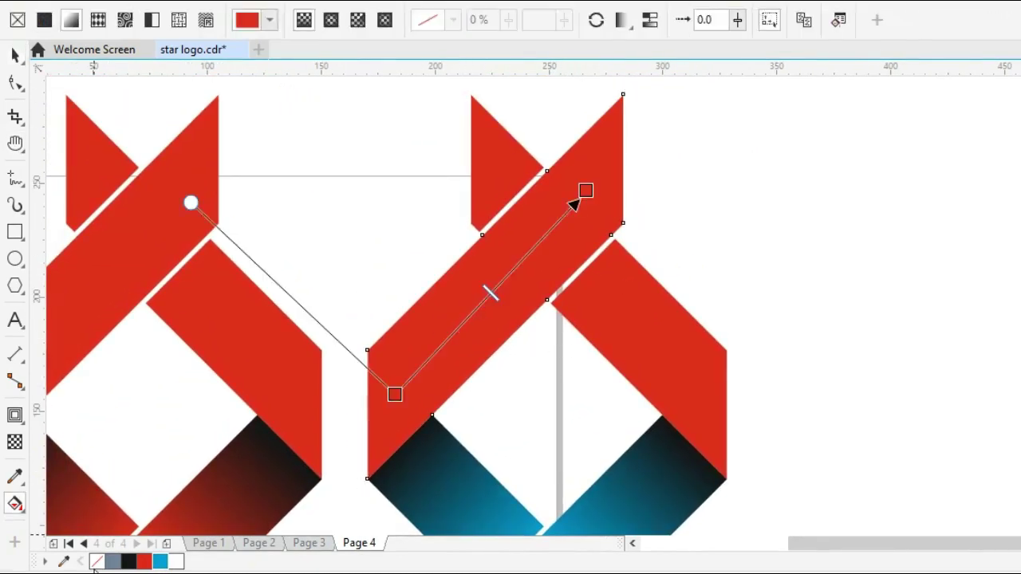
drag(160, 565, 395, 395)
drag(160, 564, 587, 192)
Copy the blue fill from the upper crossing band to the duplicate's upper-right band.
click(644, 345)
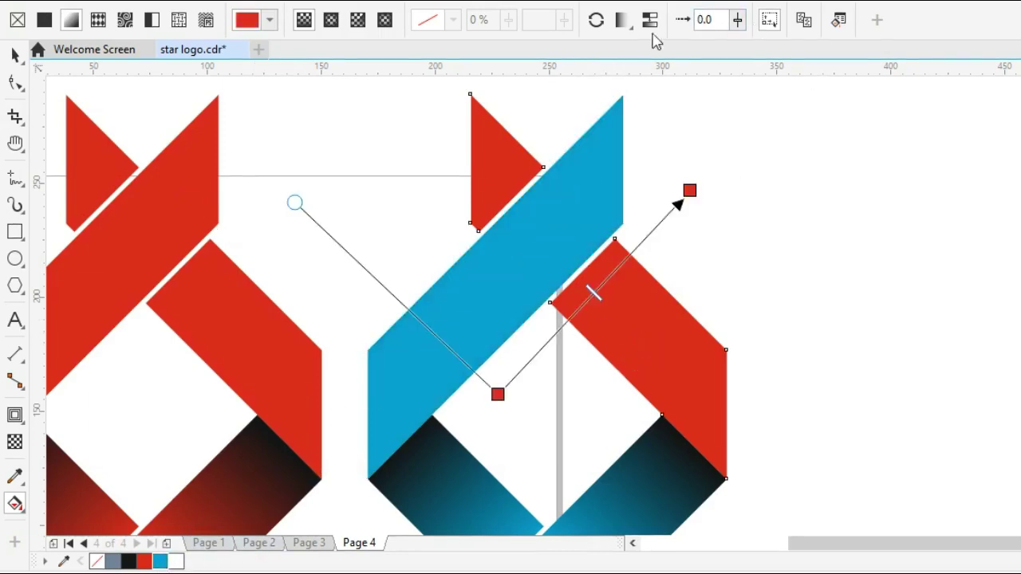
click(804, 20)
click(552, 223)
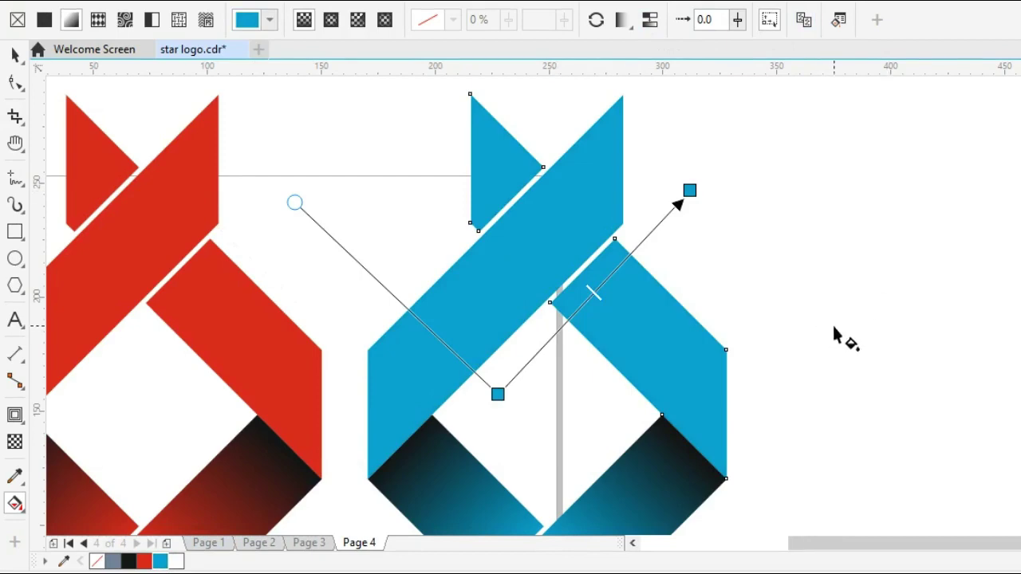
key(space)
Group the red and blue logos together and centre the group on the page.
key(z)
scroll(519, 335, down, 4)
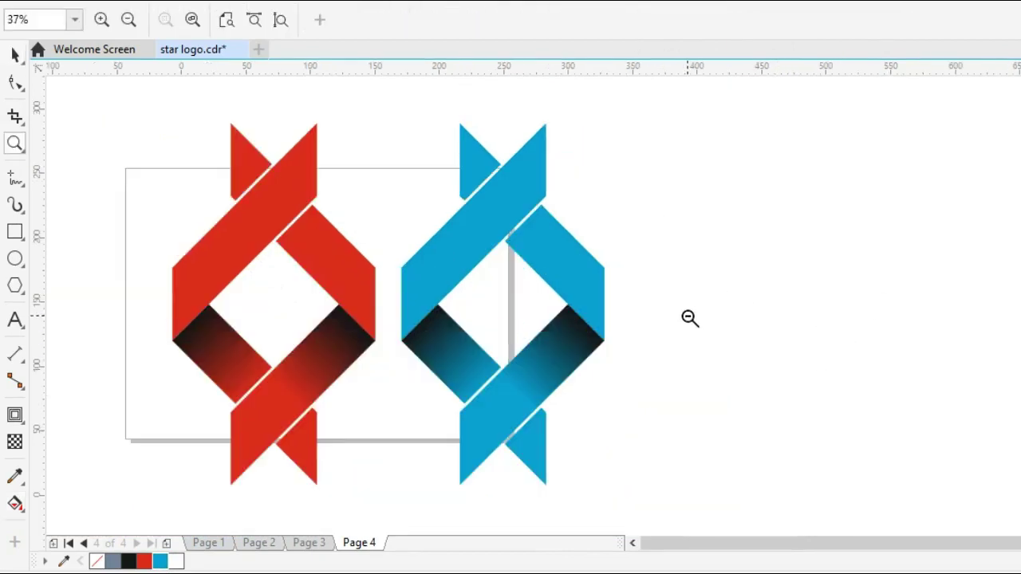
scroll(764, 317, down, 1)
key(space)
drag(837, 408, 953, 496)
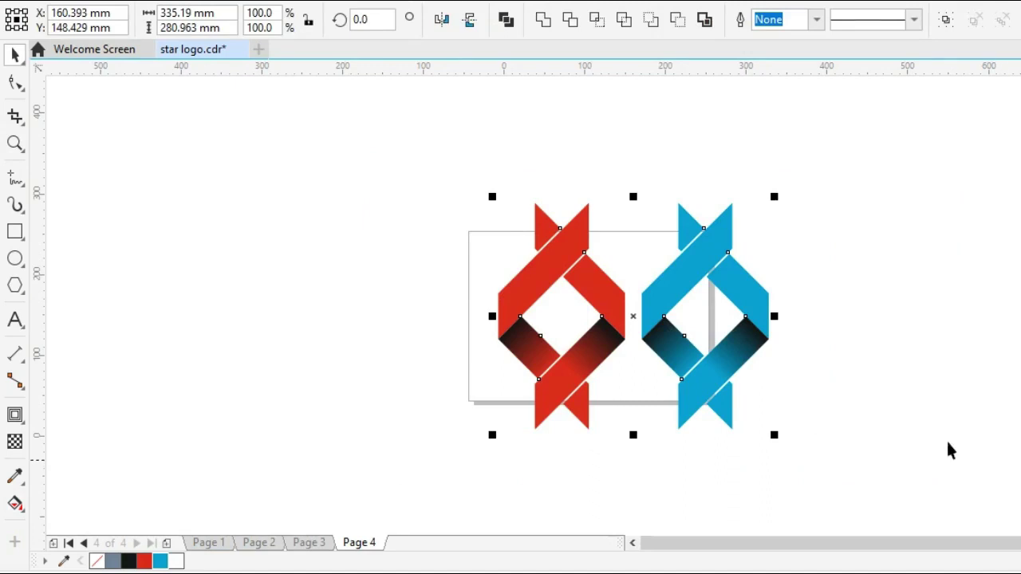
key(ctrl+g)
key(p)
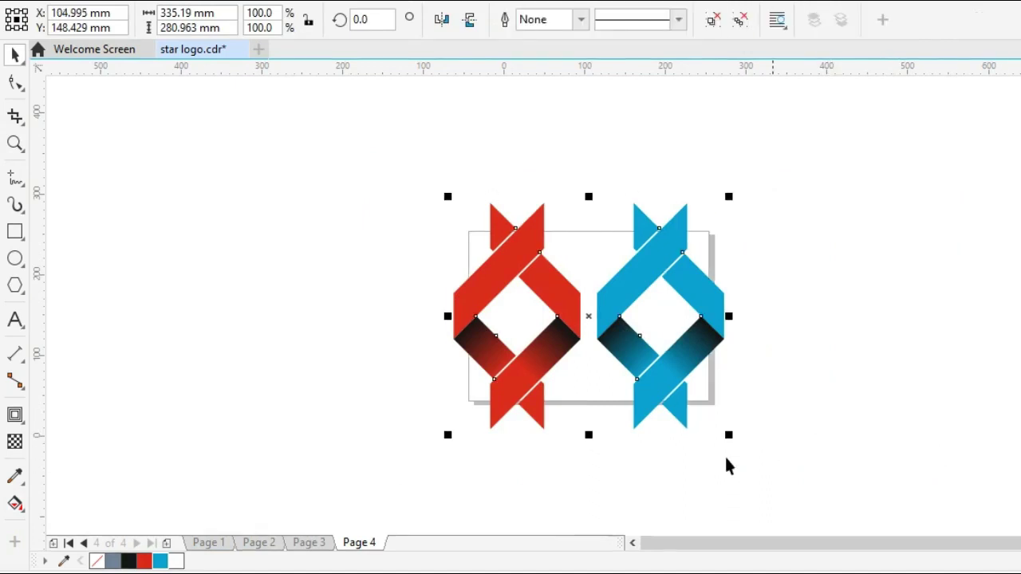
Scale the grouped logos down proportionally about their centre so they fit inside the page.
drag(731, 437, 694, 408)
click(820, 421)
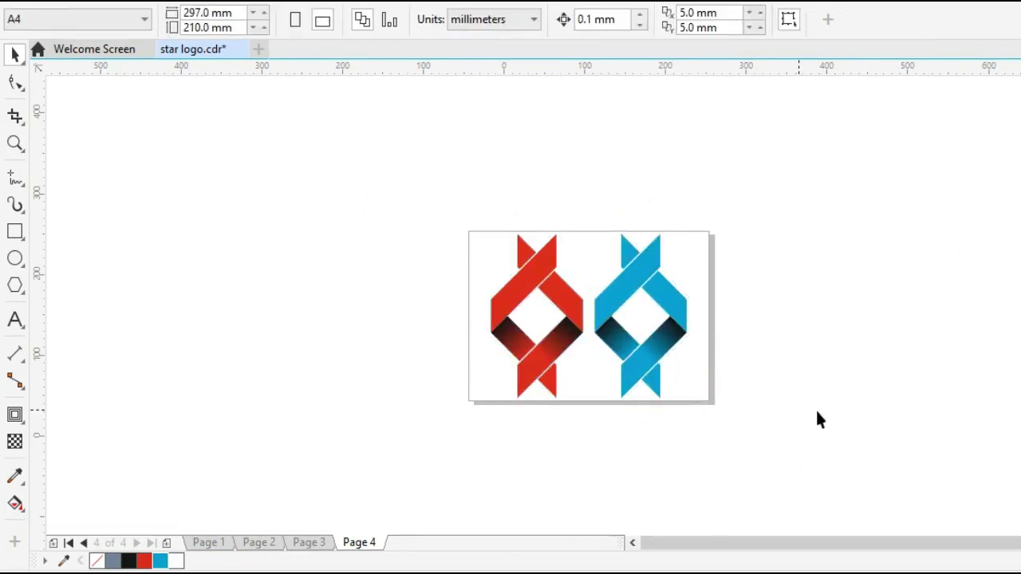
key(z)
drag(448, 217, 737, 416)
drag(310, 100, 946, 518)
key(space)
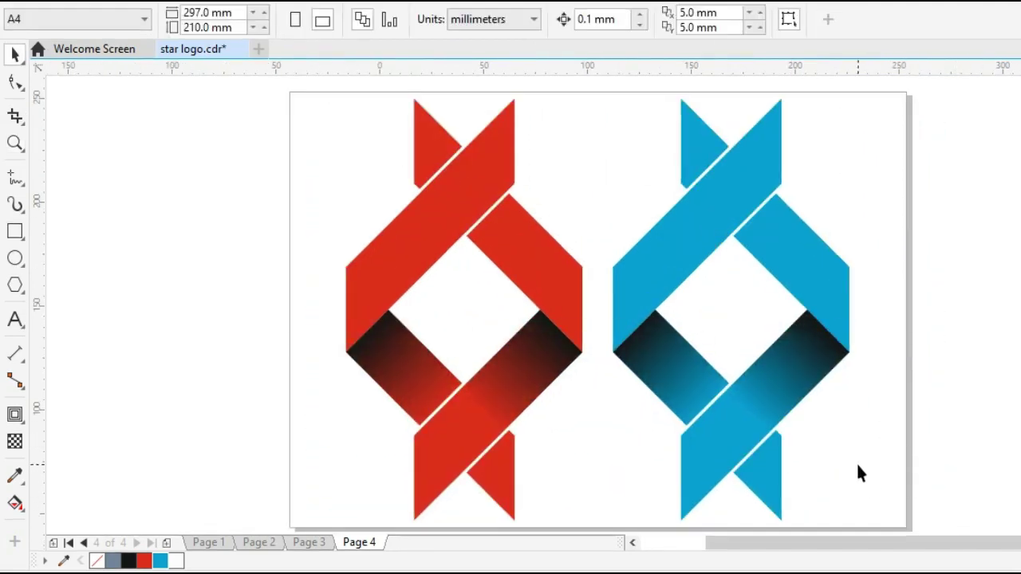